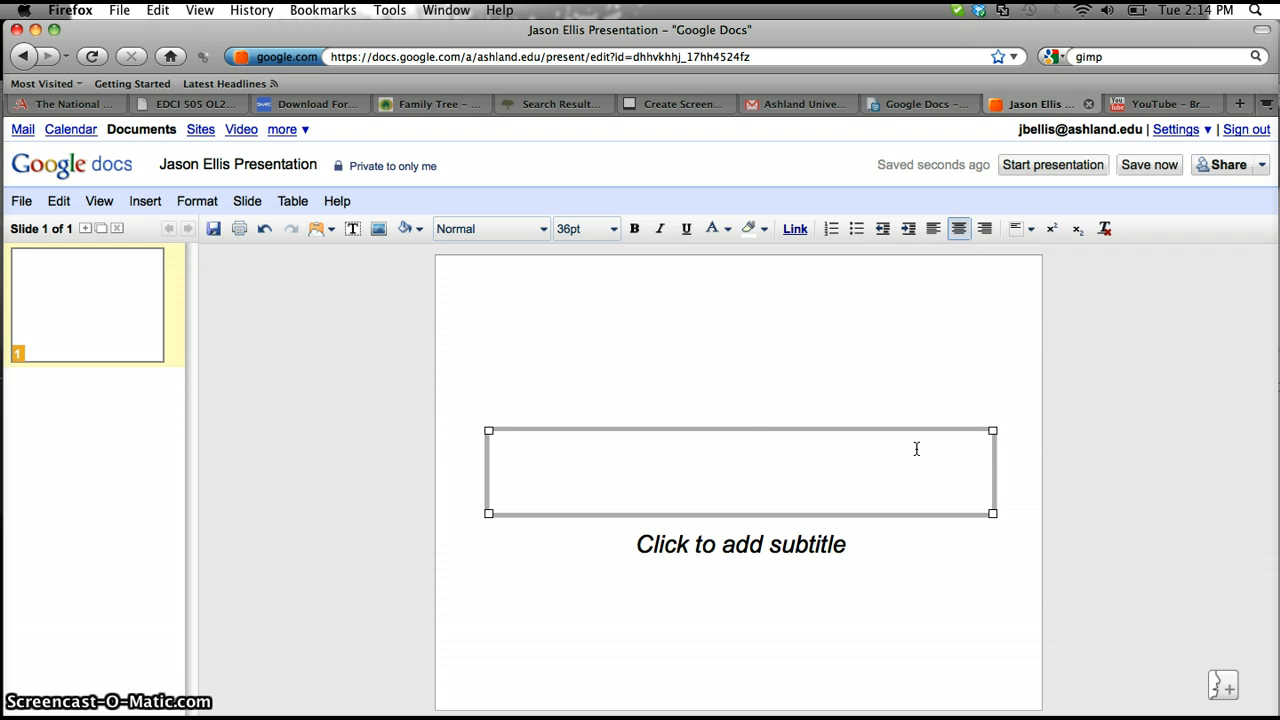
Step: Complete the title slide with the owner's first name in the possessive plus "Flash Cards" as title and "Math 101" as subtitle
type("s ")
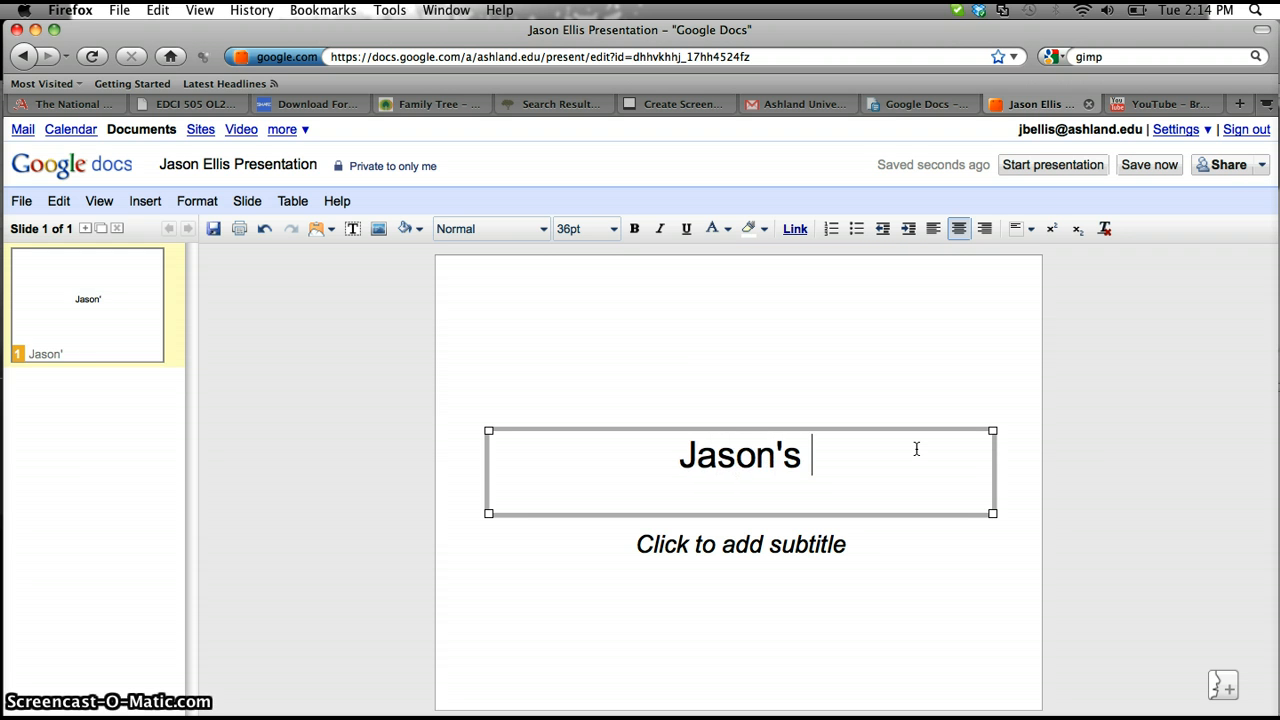
type("Flash ")
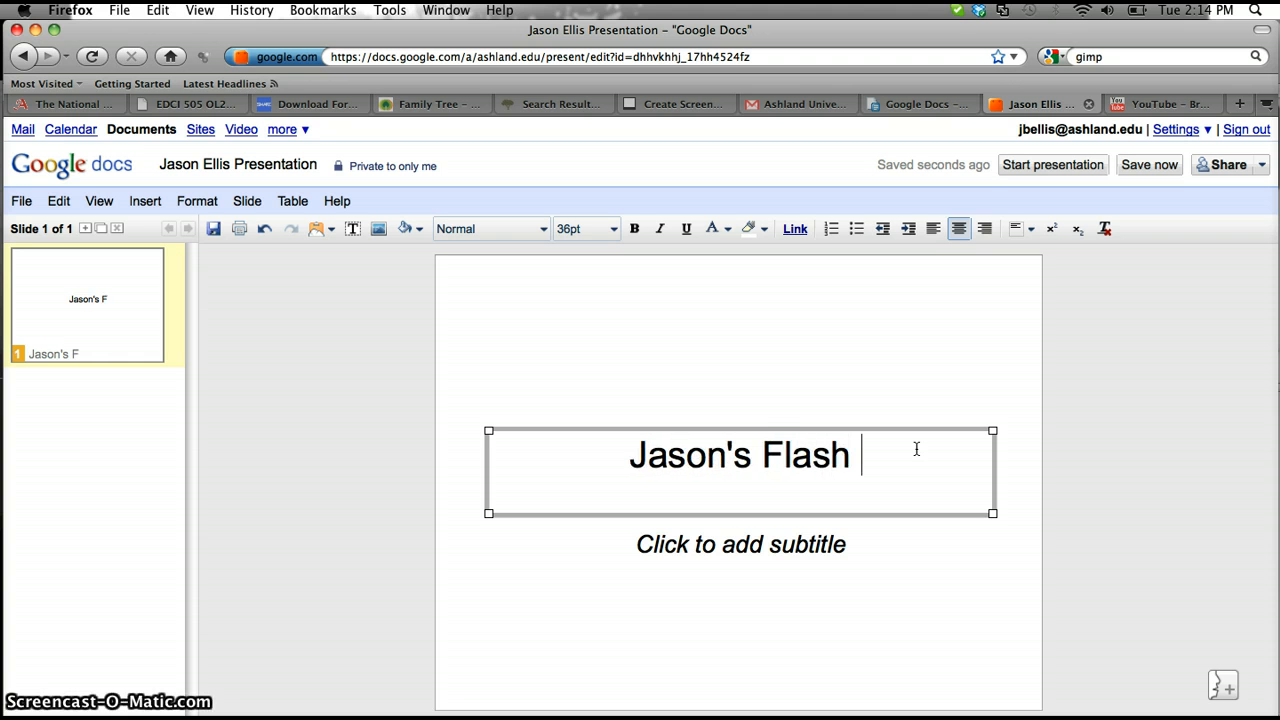
type("Cards")
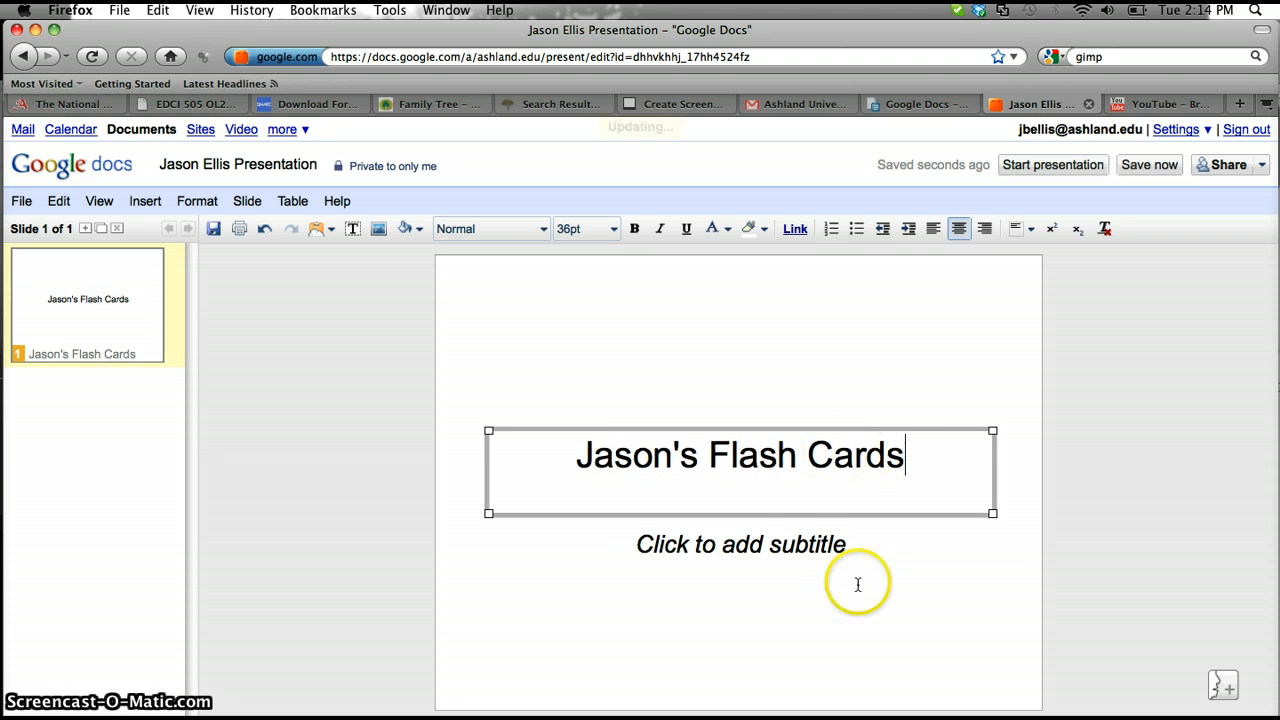
left_click(790, 544)
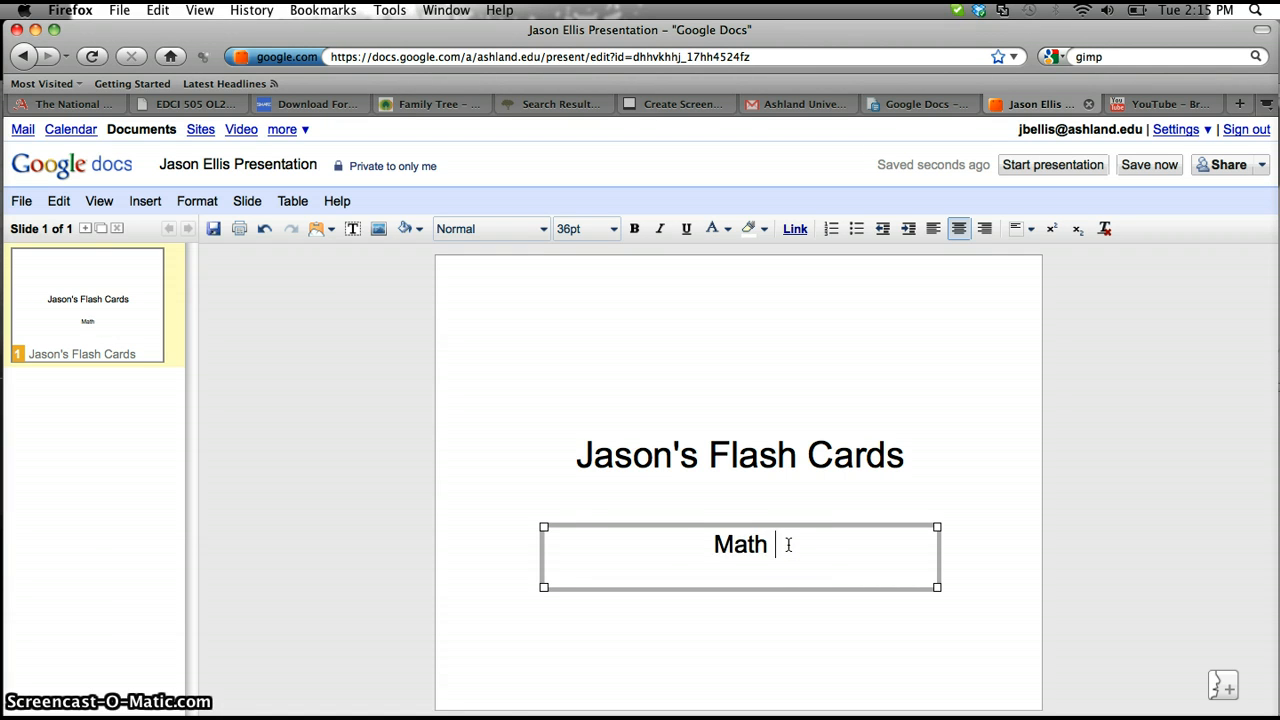
type("Math 101")
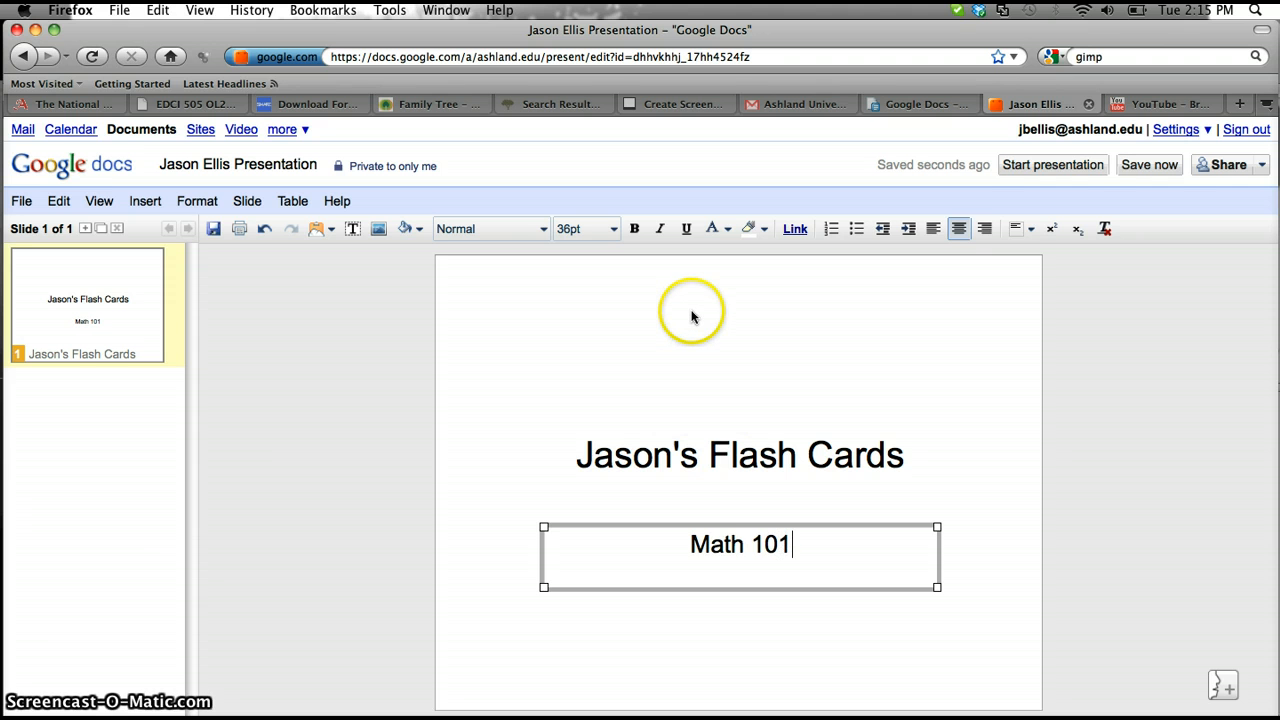
Step: Make the whole title text on the first slide bold and color it blue
left_click(579, 456)
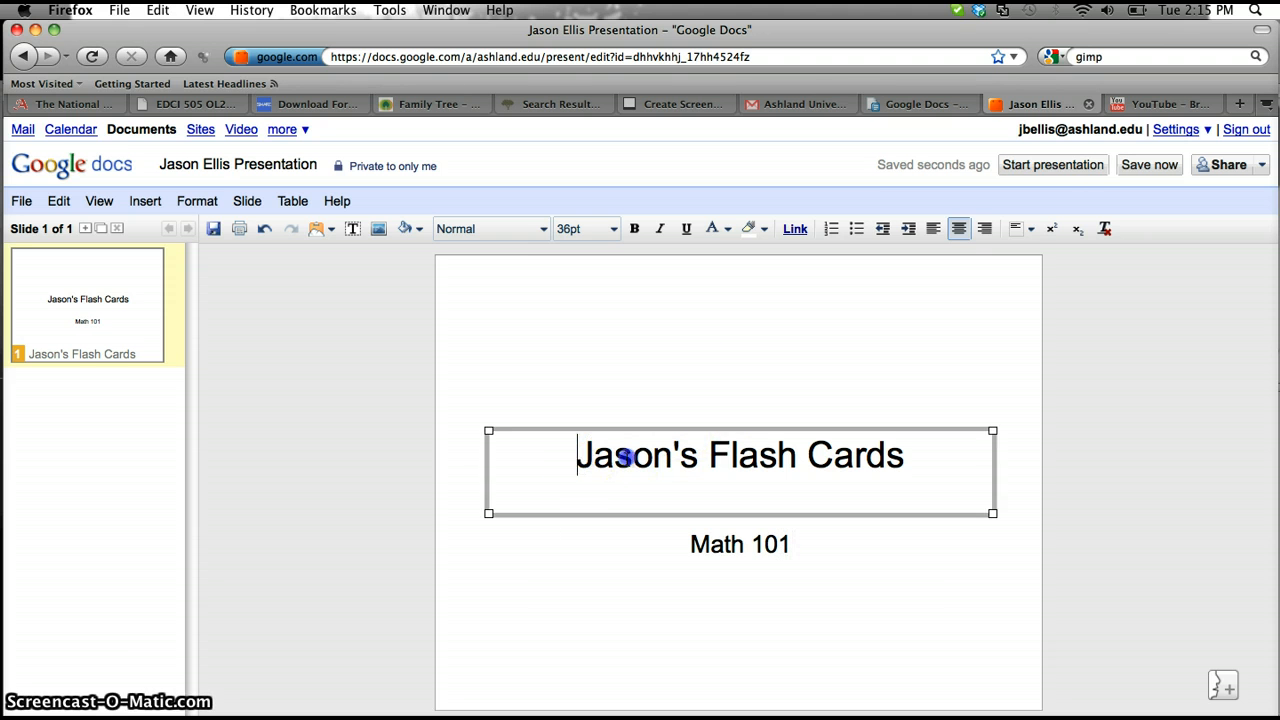
left_click_drag(625, 457, 902, 441)
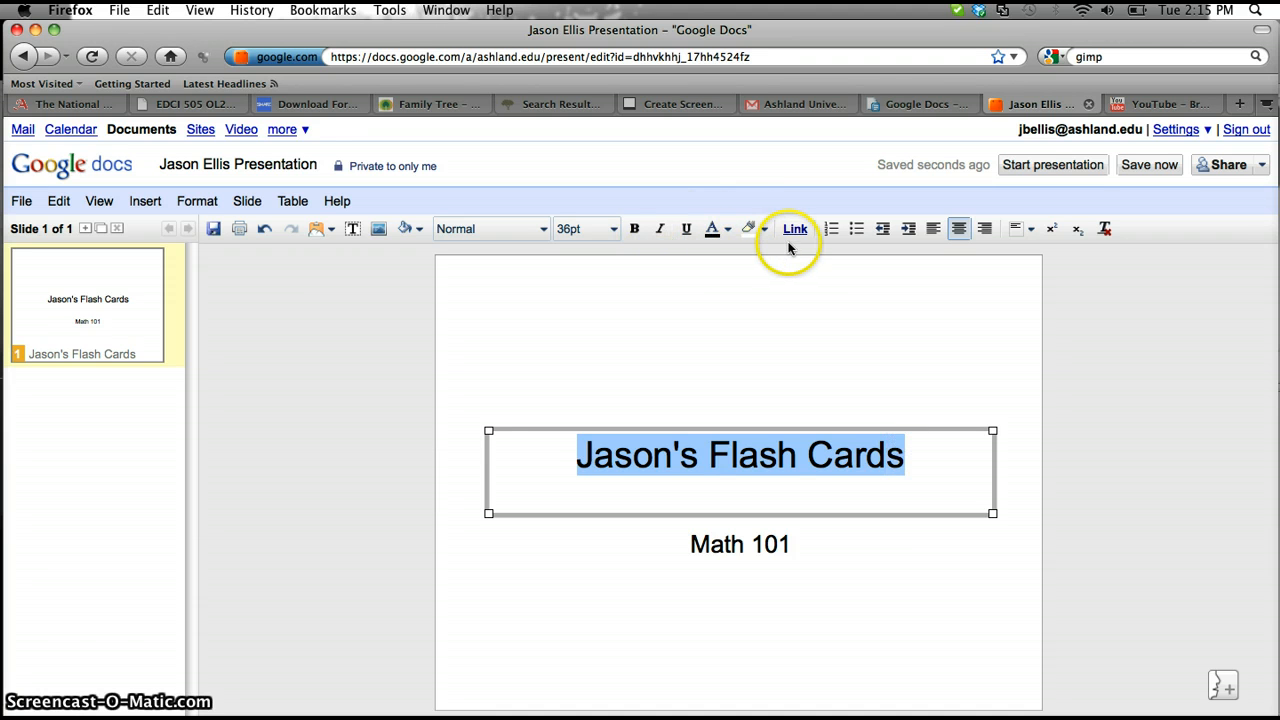
left_click(636, 230)
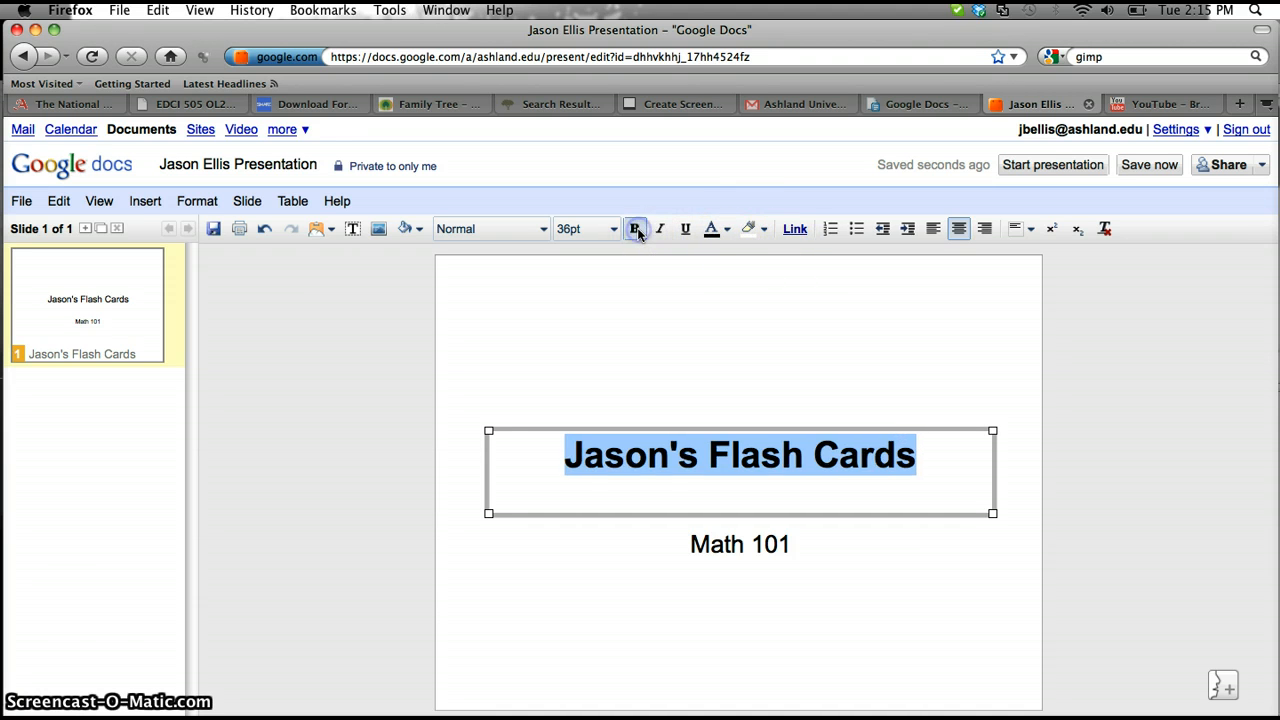
left_click(726, 231)
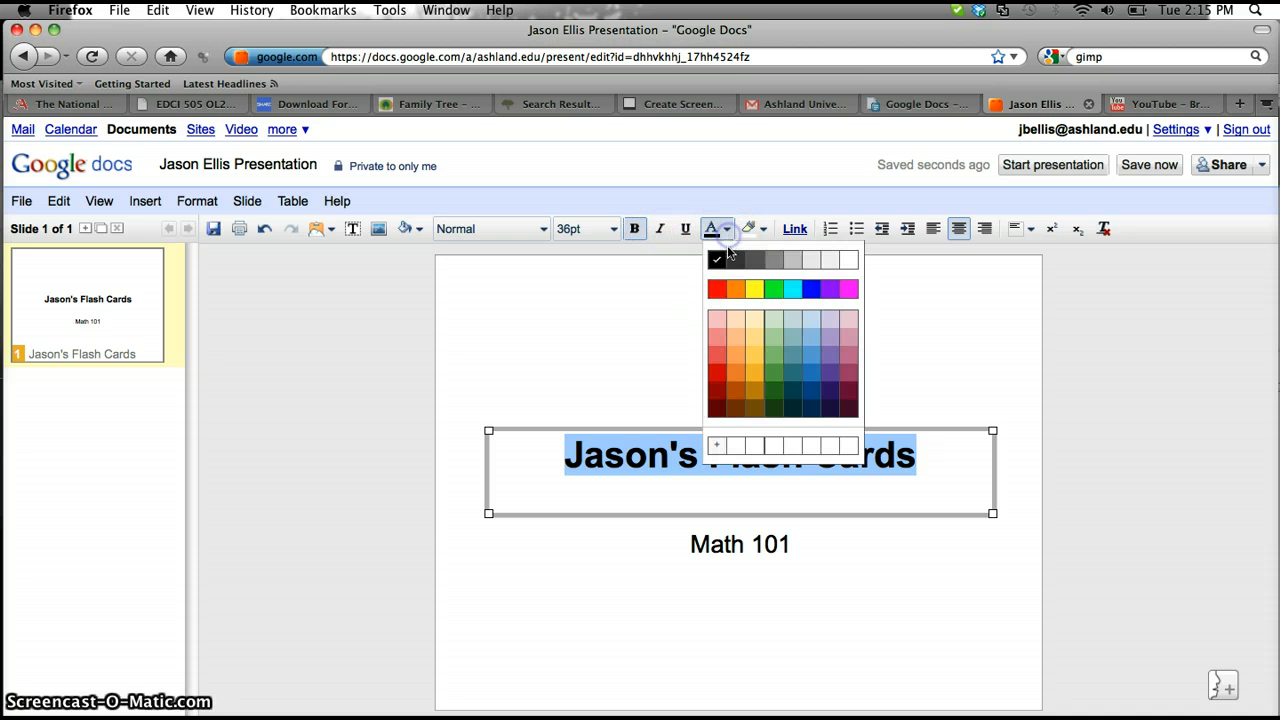
left_click(717, 290)
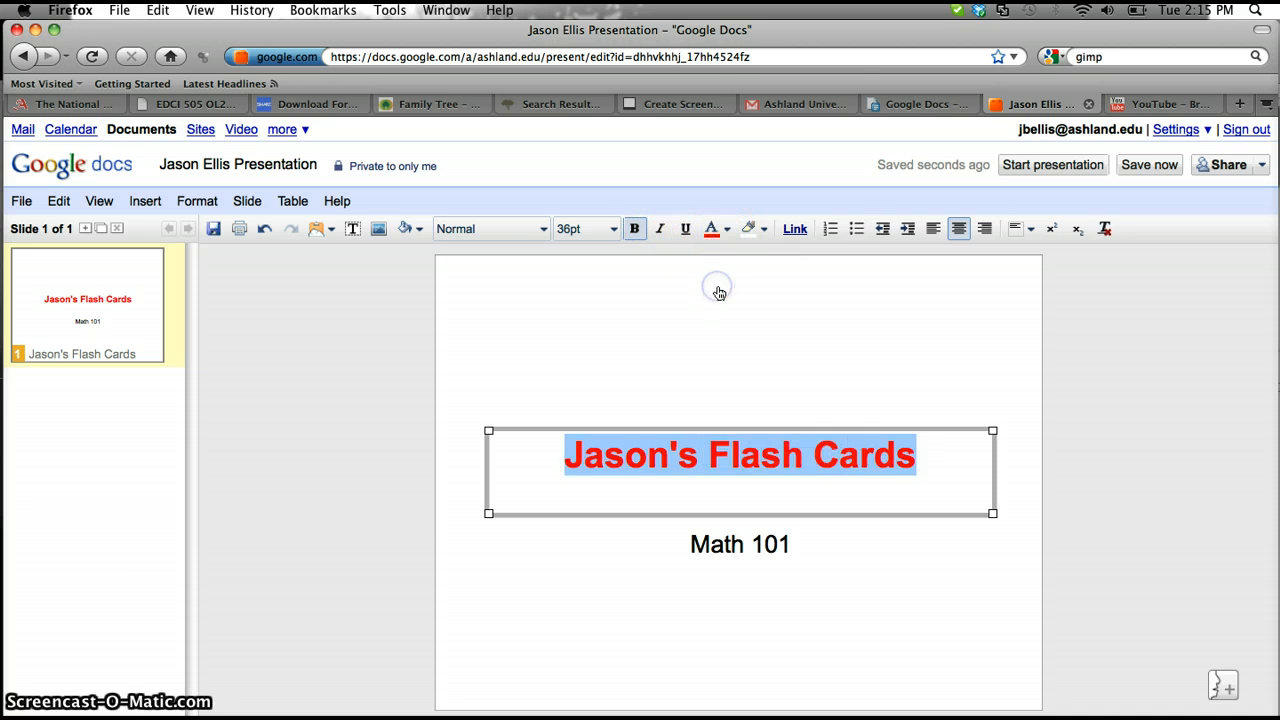
left_click(727, 230)
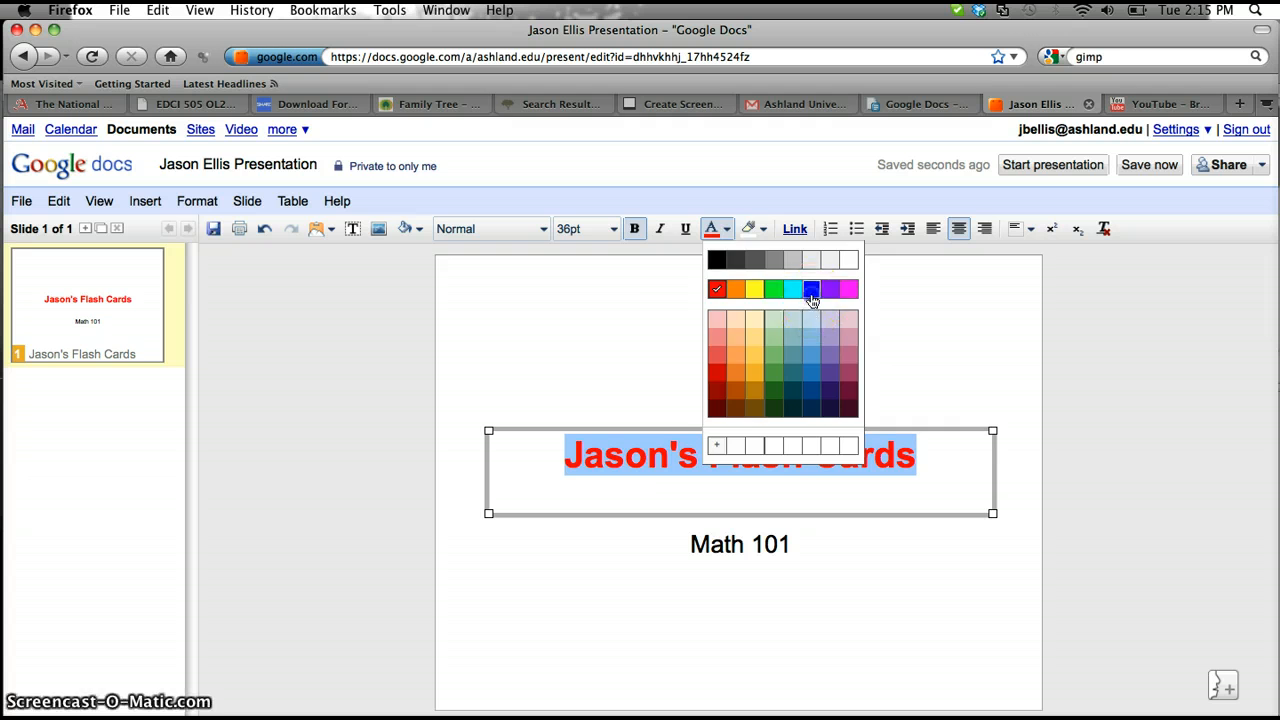
left_click(811, 290)
Step: Set the title text to 32 pt in the Georgia font
left_click(614, 228)
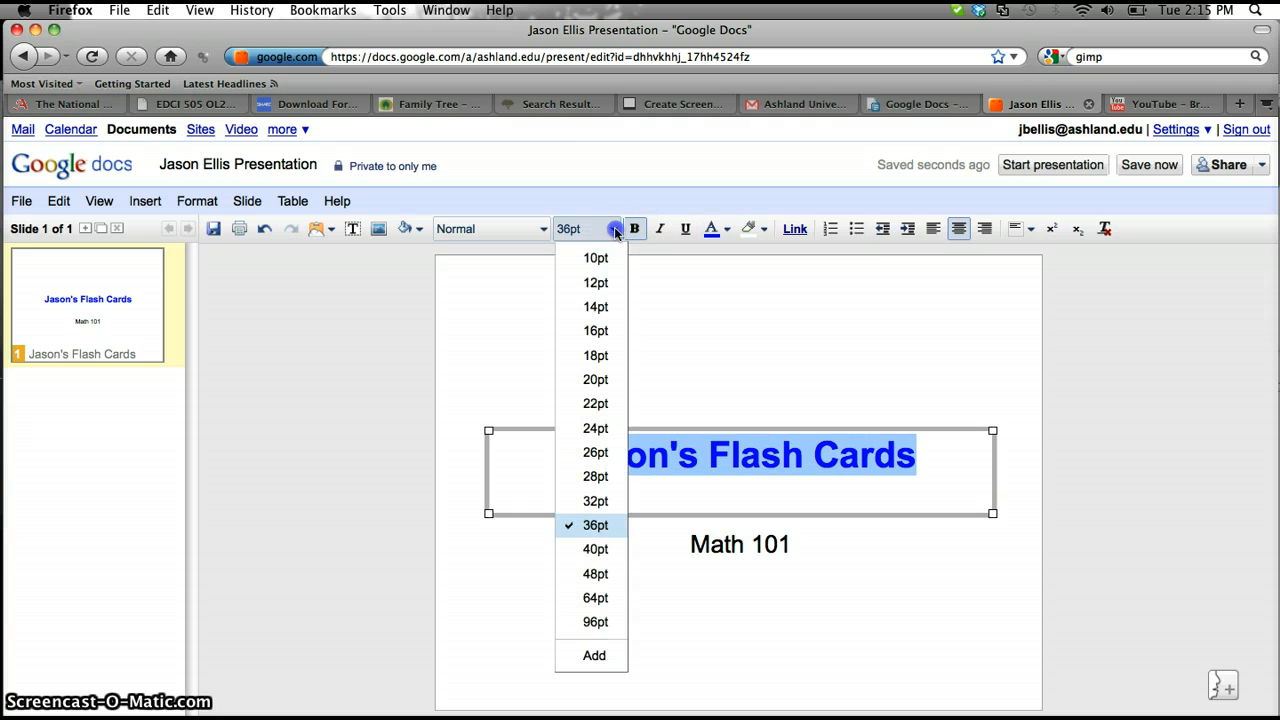
left_click(600, 500)
left_click(544, 229)
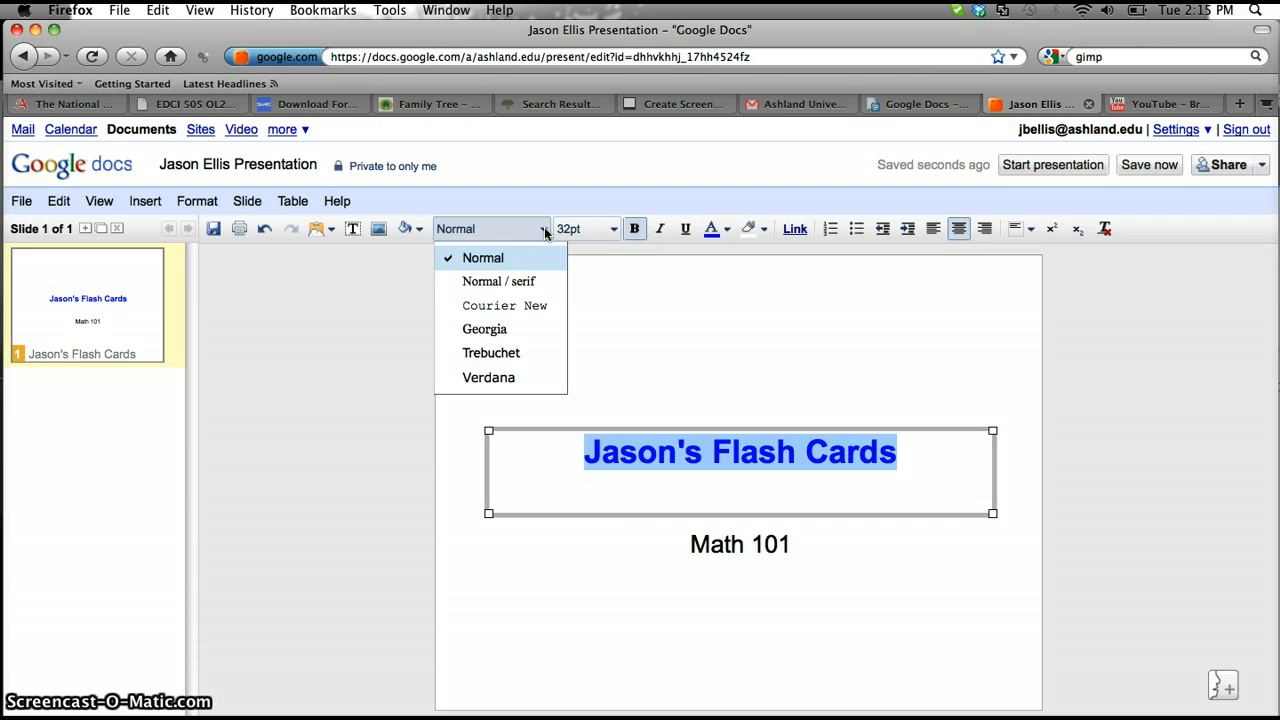
left_click(529, 332)
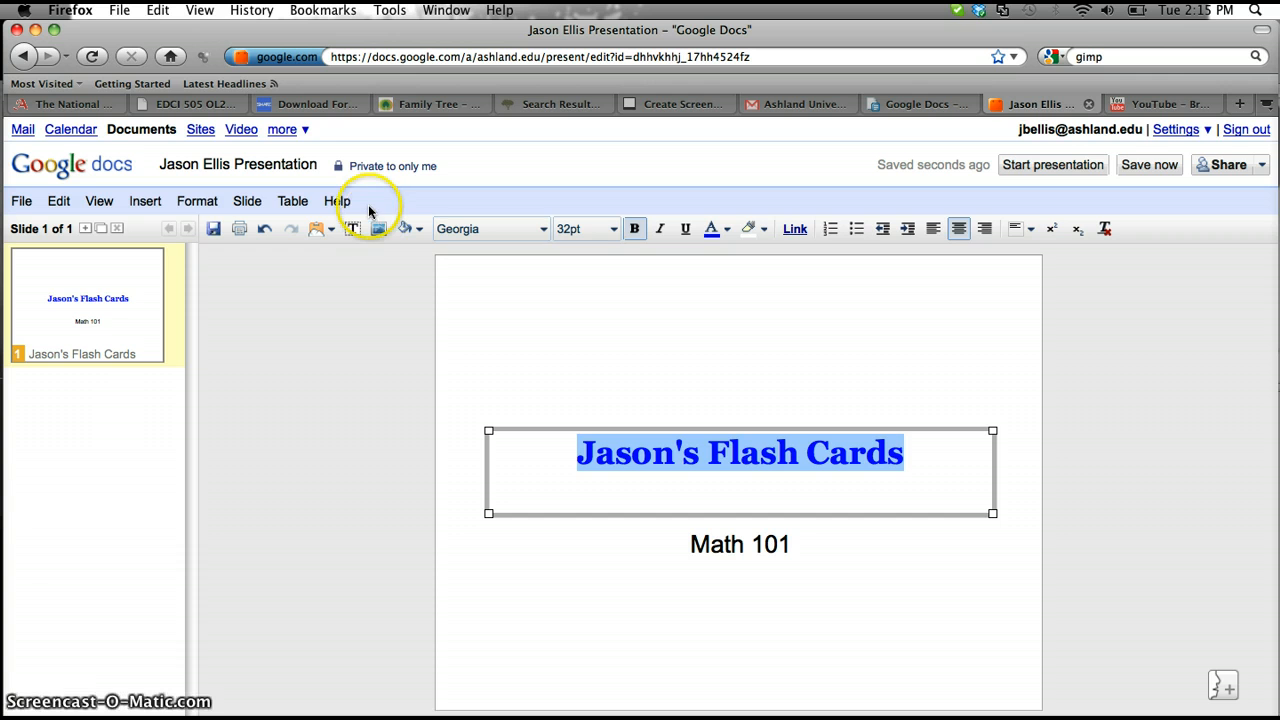
Step: Add a second slide with the Blank layout and save the presentation
left_click(155, 203)
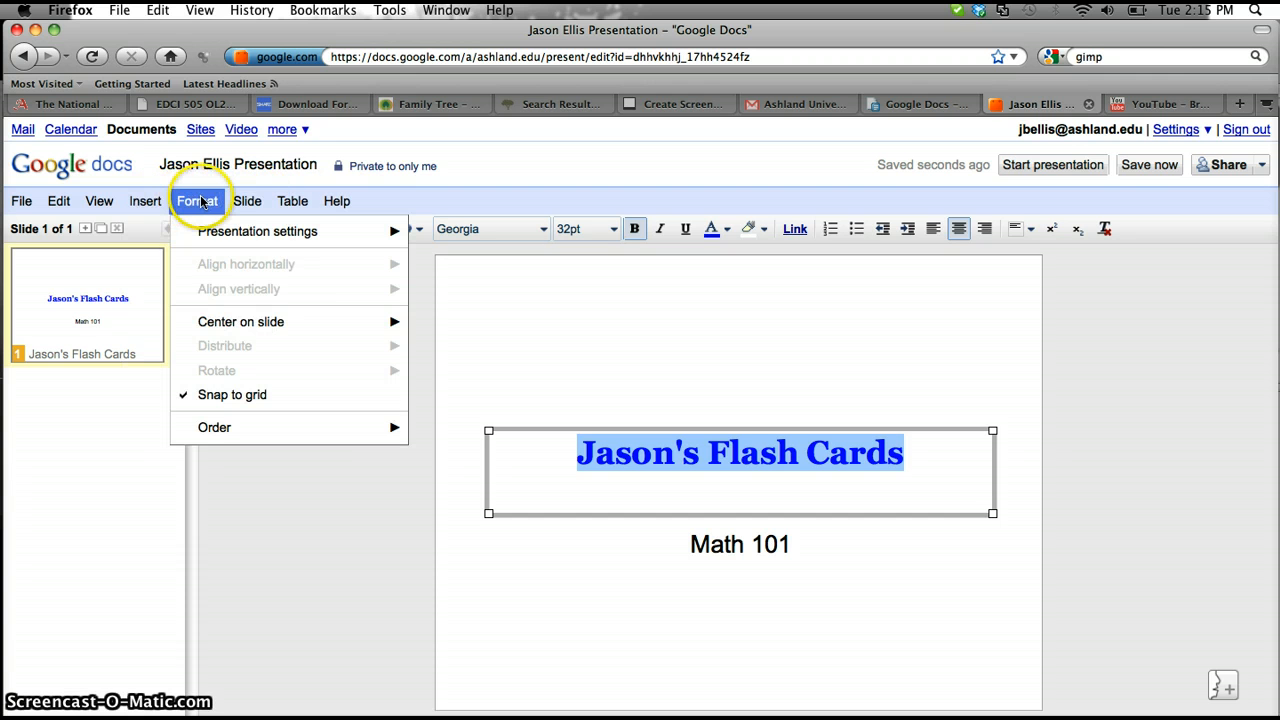
left_click(248, 203)
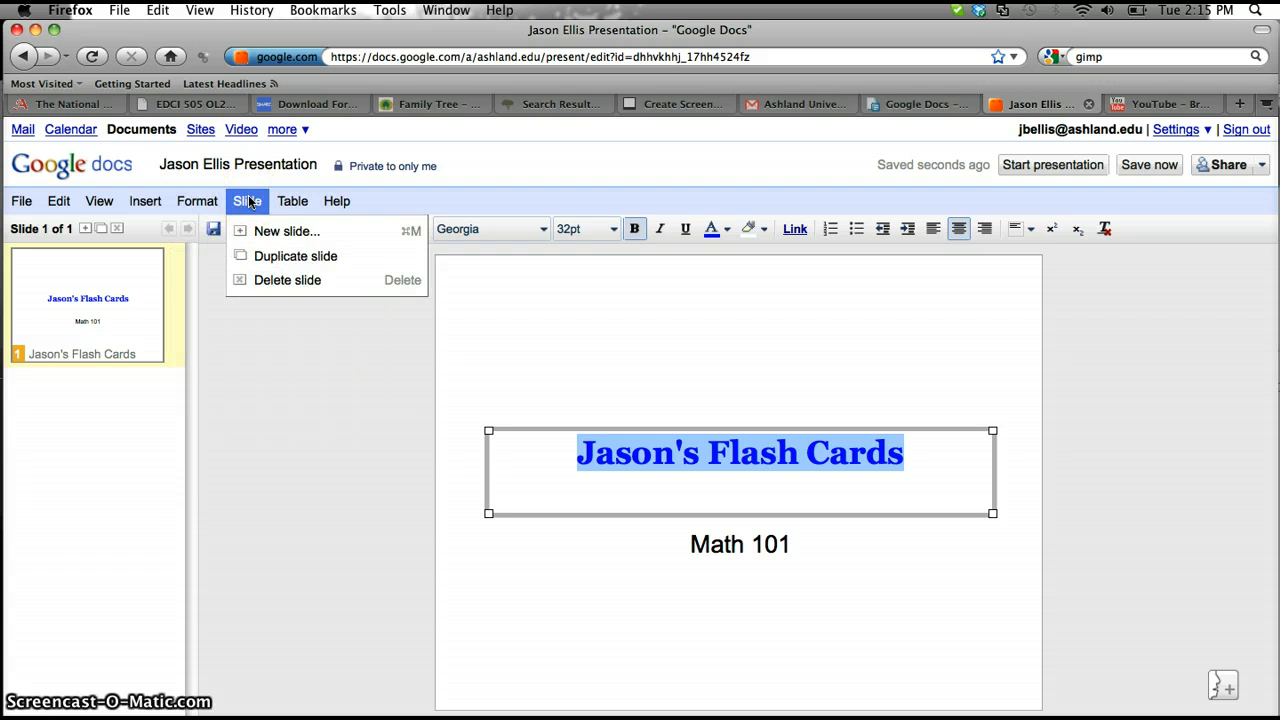
left_click(284, 235)
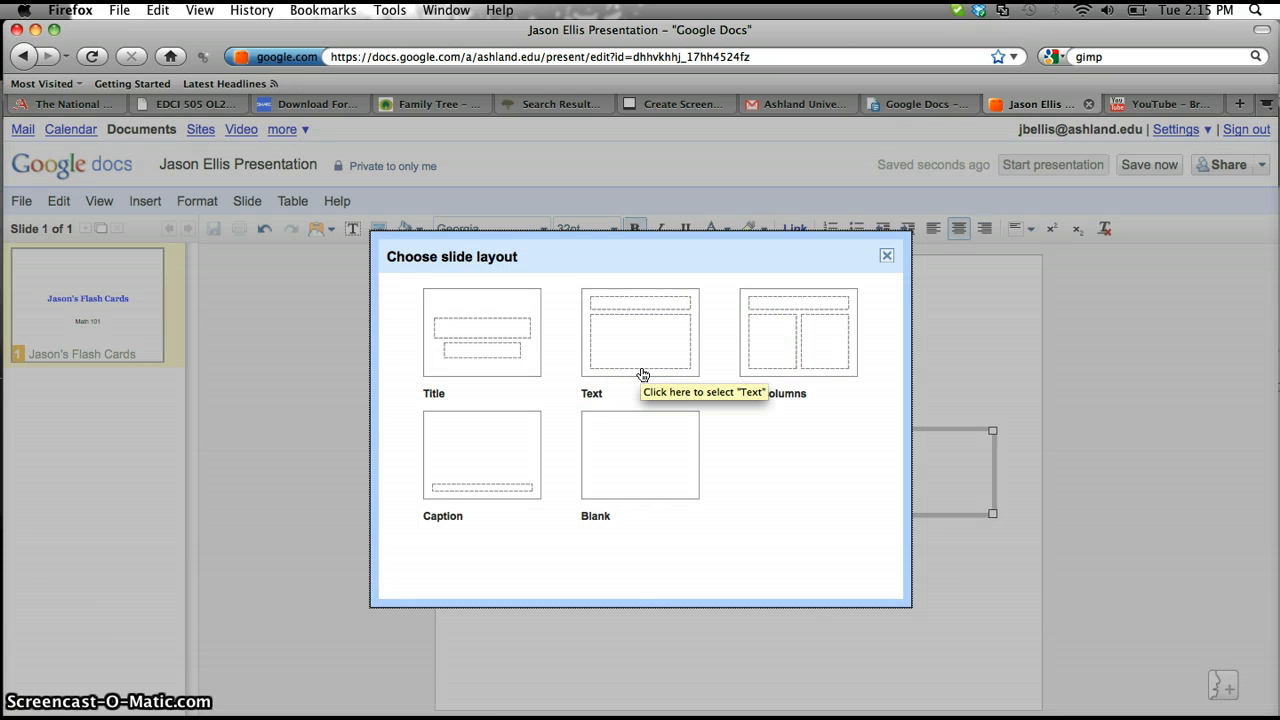
left_click(649, 447)
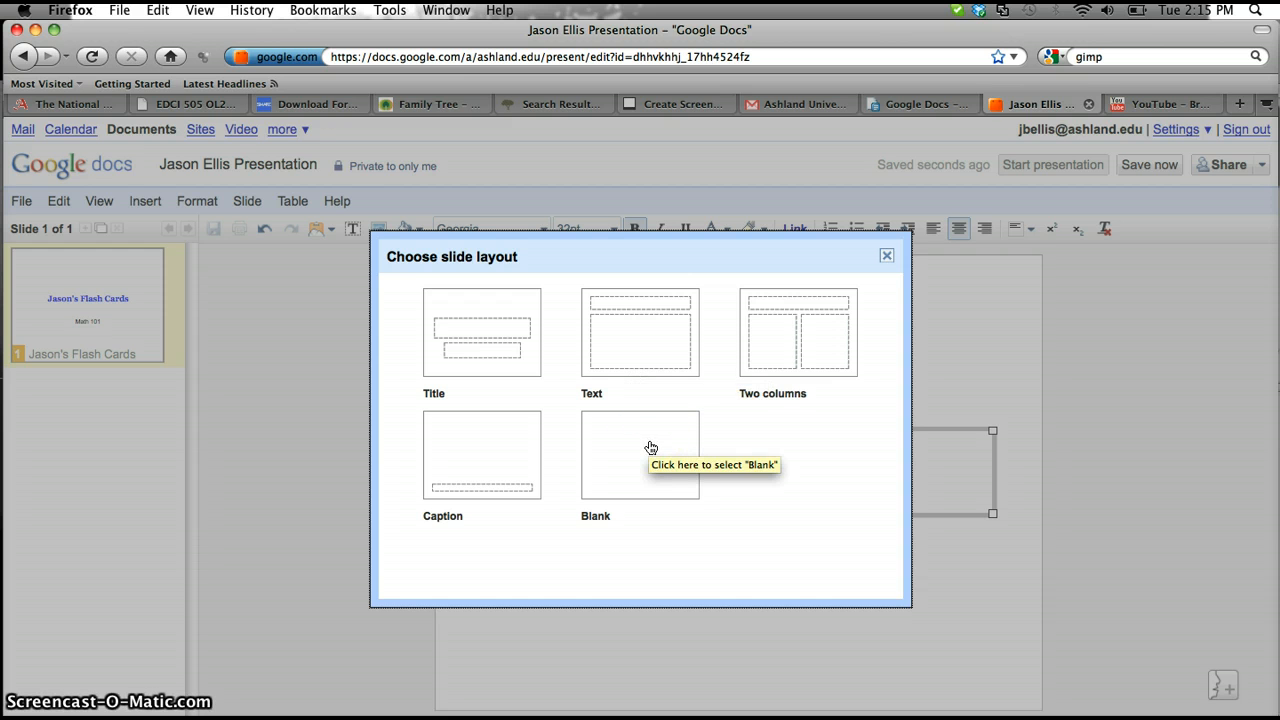
left_click(649, 447)
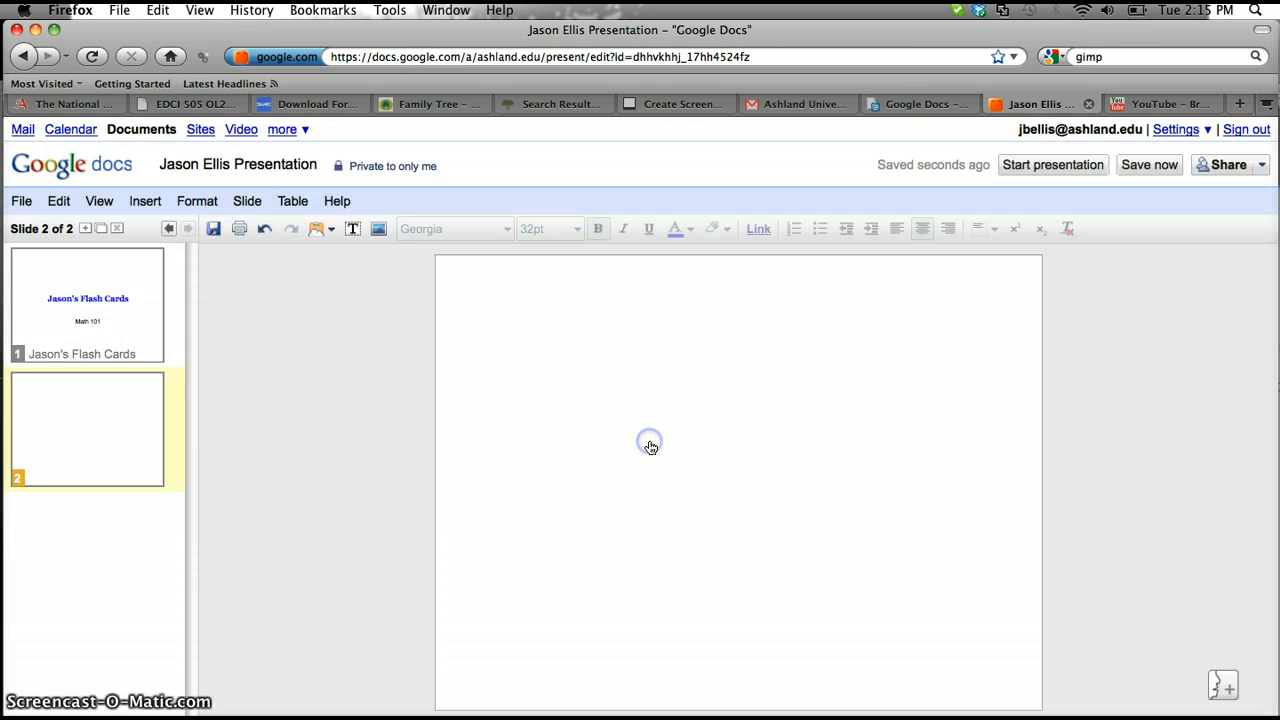
left_click(213, 228)
Step: Insert a text box on the blank slide, enlarge it toward the slide's upper-left corner, and enter "1 x 2" in it
left_click(147, 202)
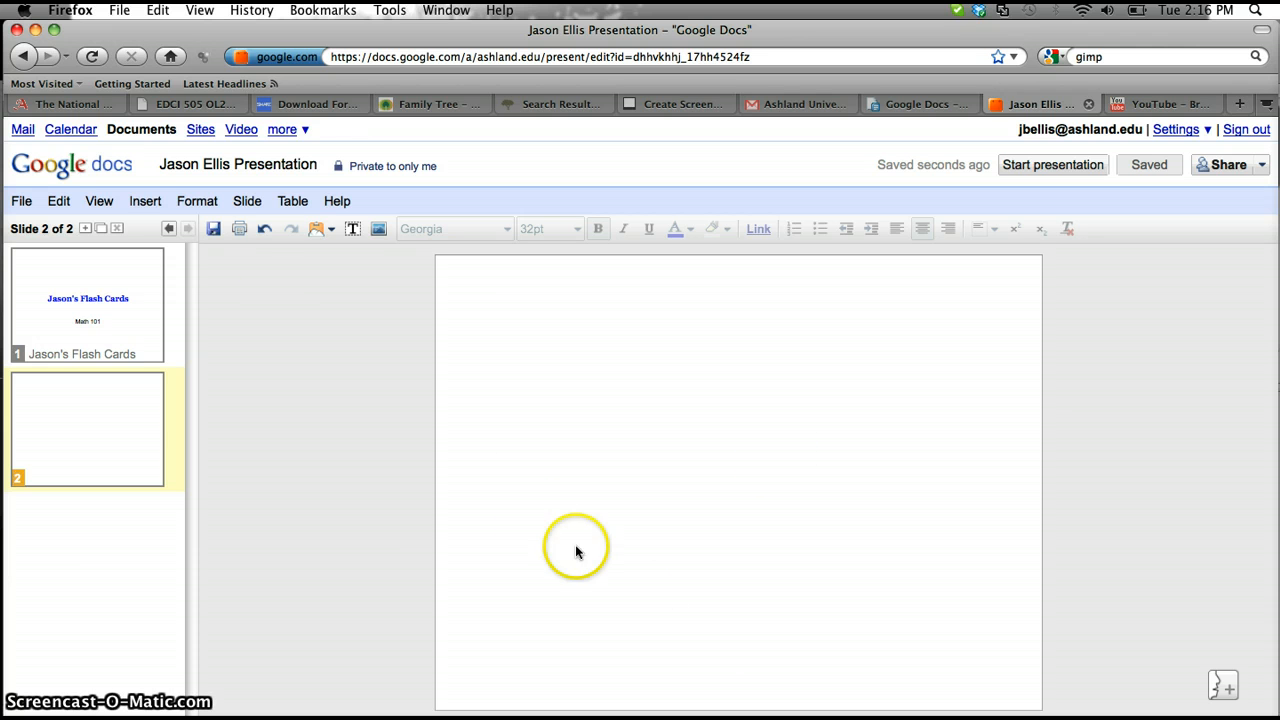
left_click(145, 201)
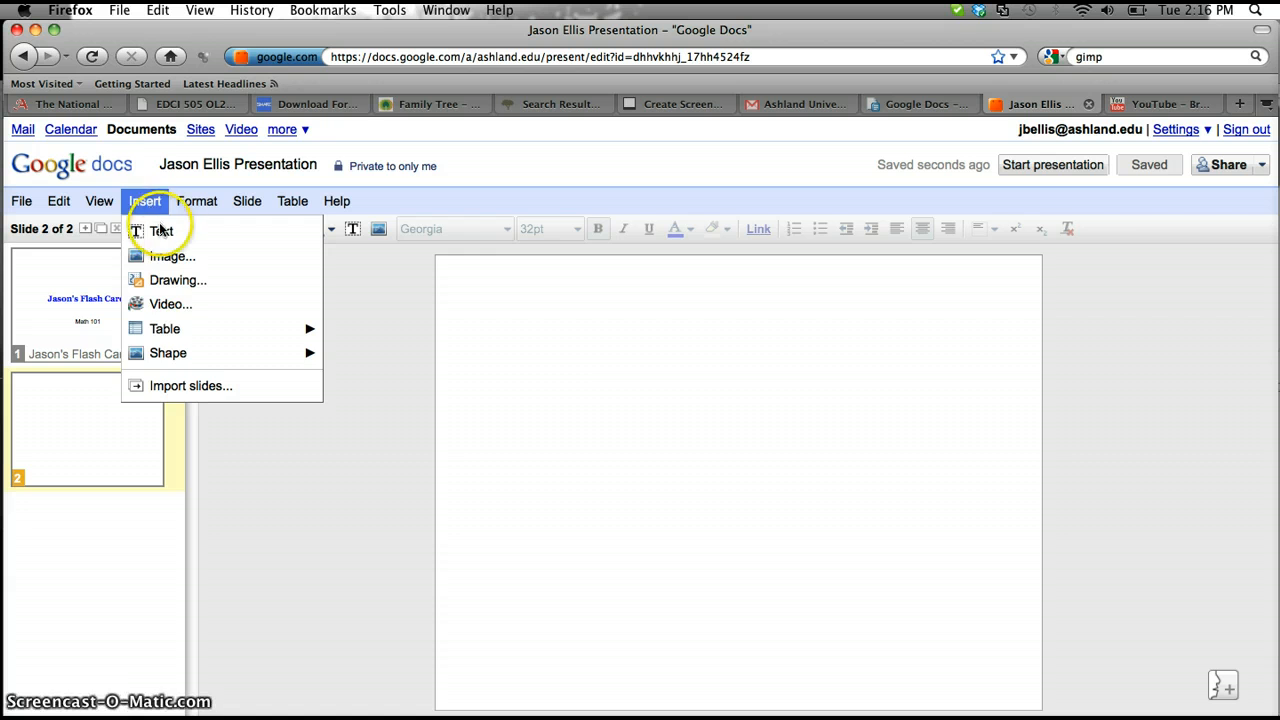
left_click(163, 232)
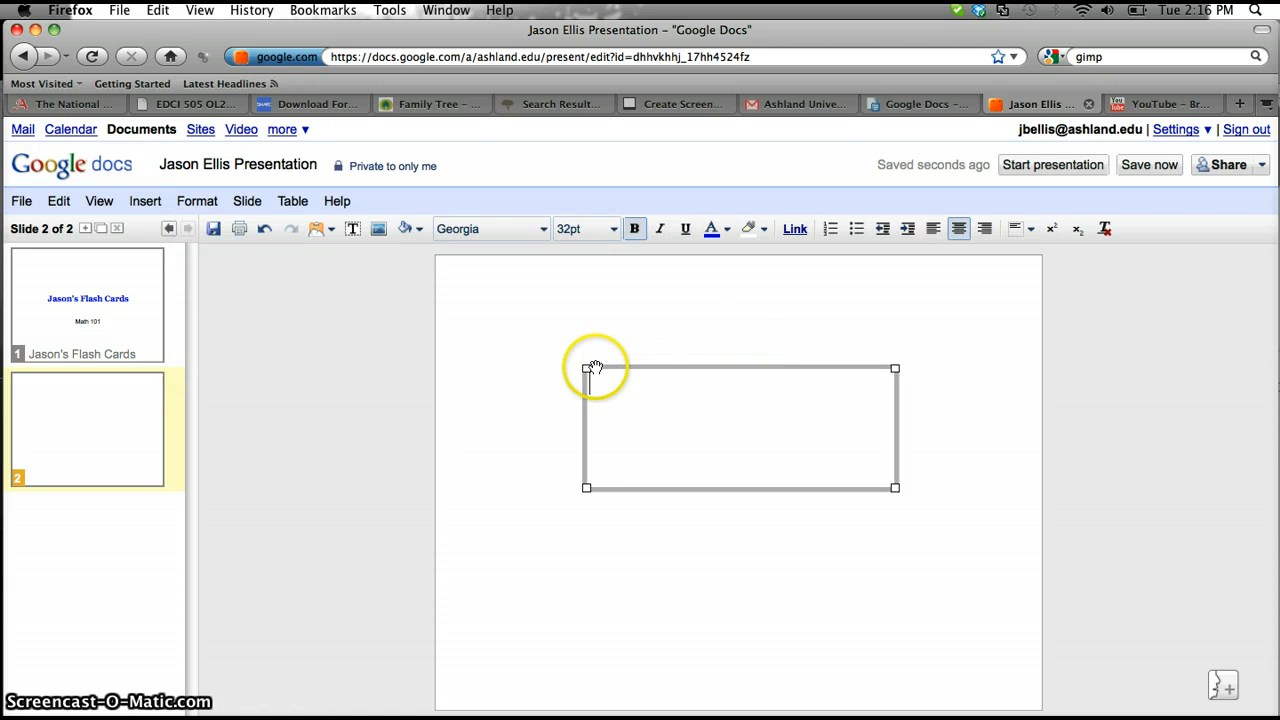
left_click_drag(587, 370, 503, 291)
left_click(546, 343)
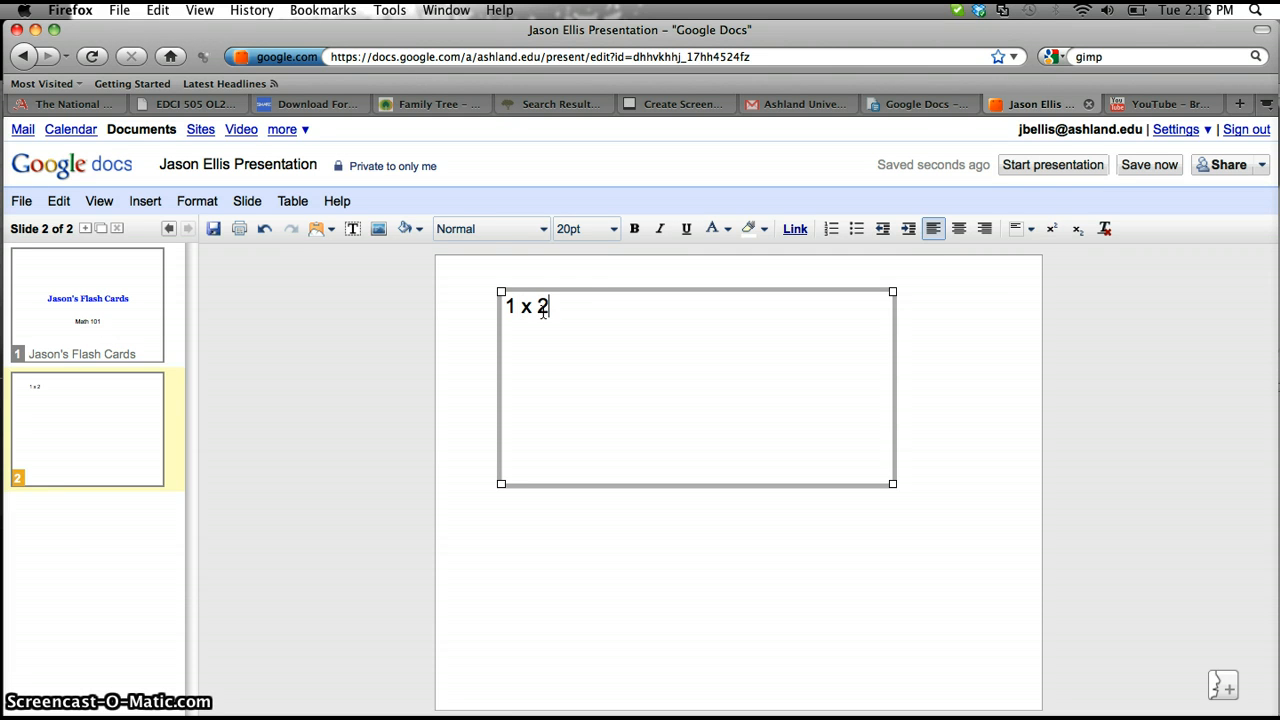
Step: Set the "1 x 2" text to 64 pt and color it red
left_click_drag(551, 305, 511, 307)
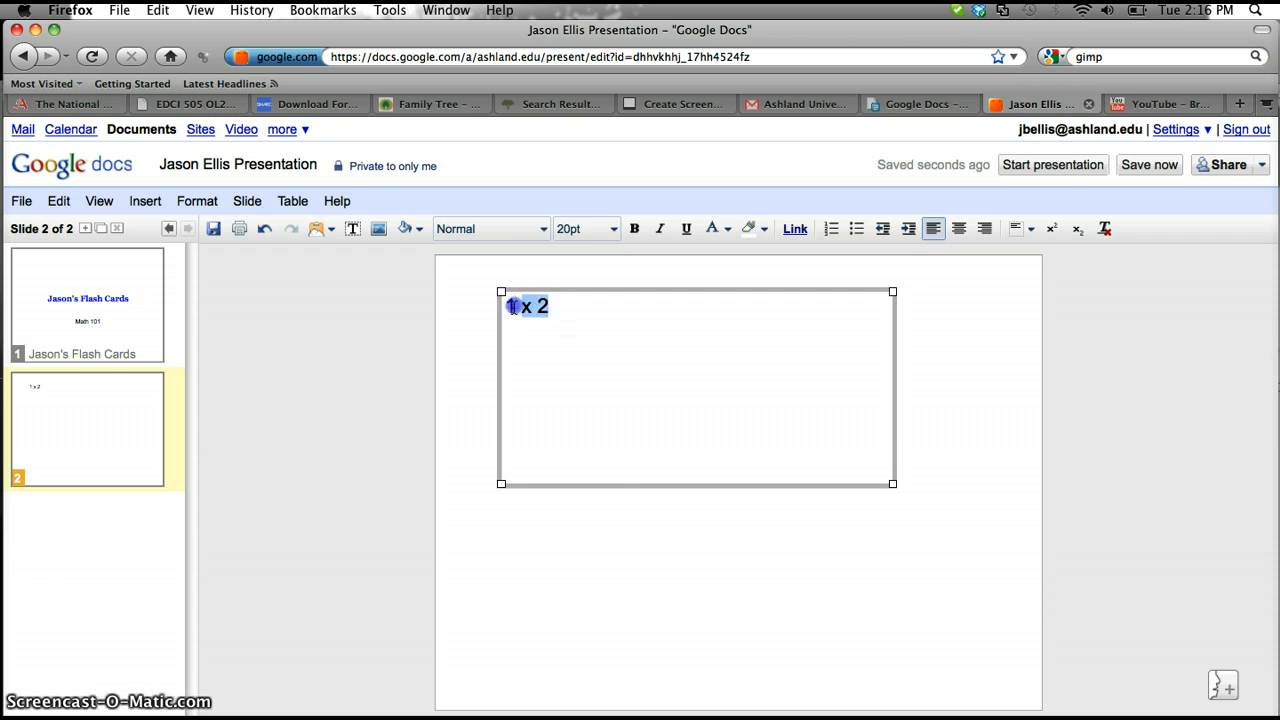
left_click(614, 230)
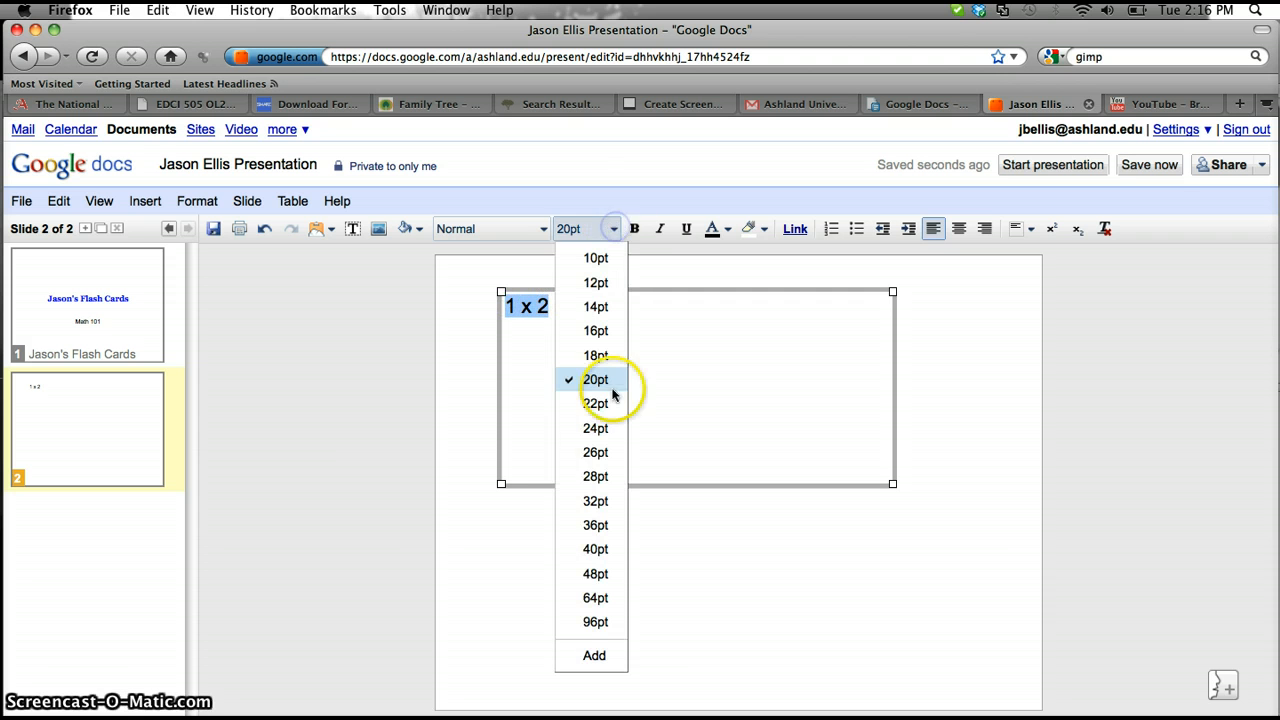
left_click(595, 550)
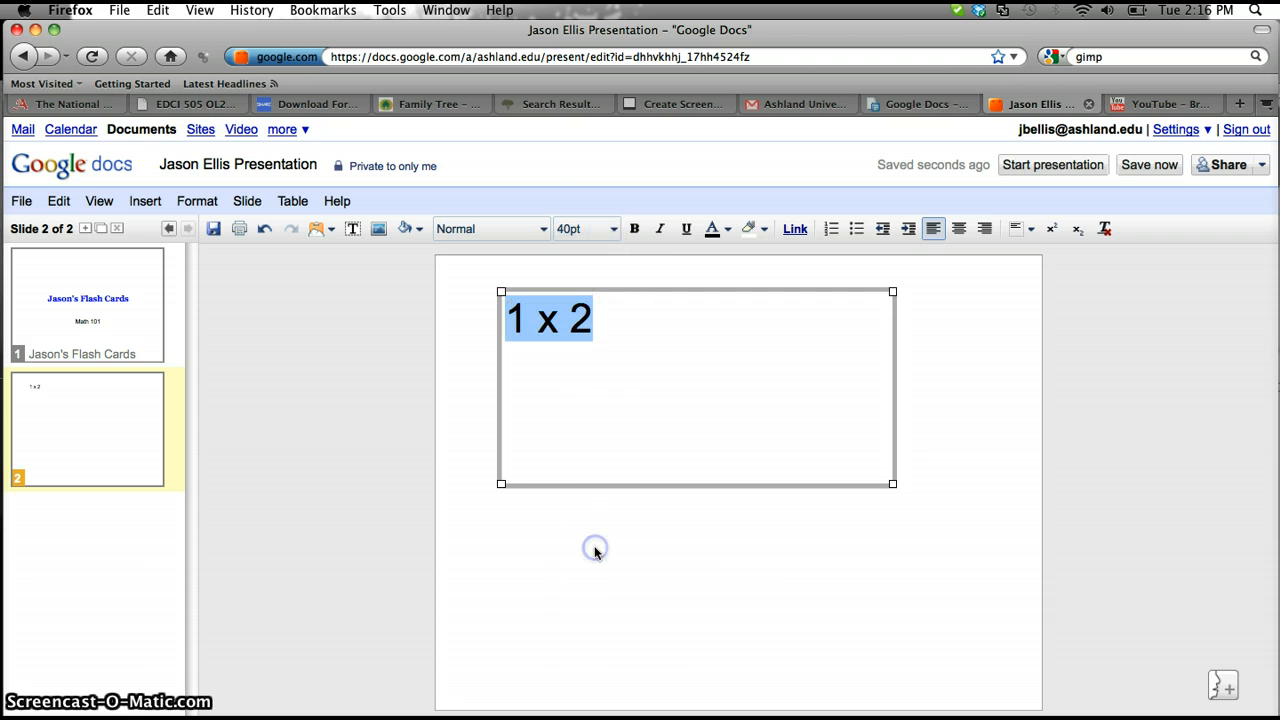
left_click(613, 229)
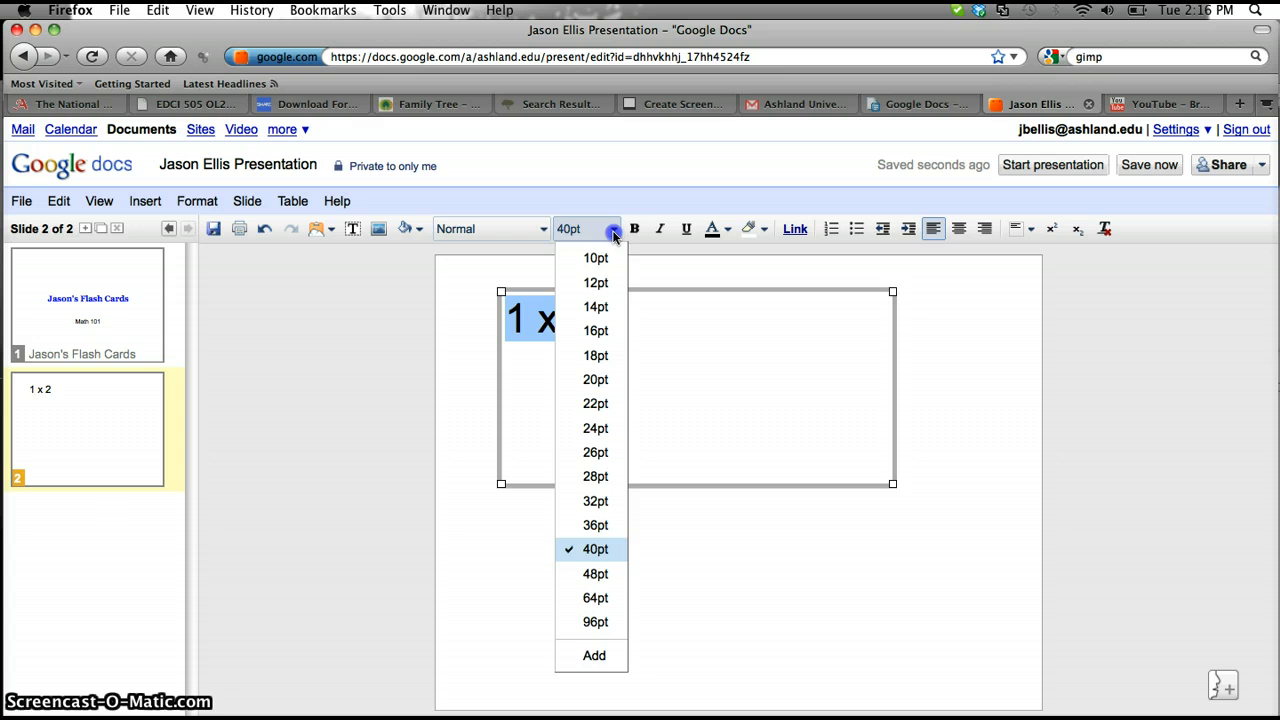
left_click(607, 597)
left_click(729, 230)
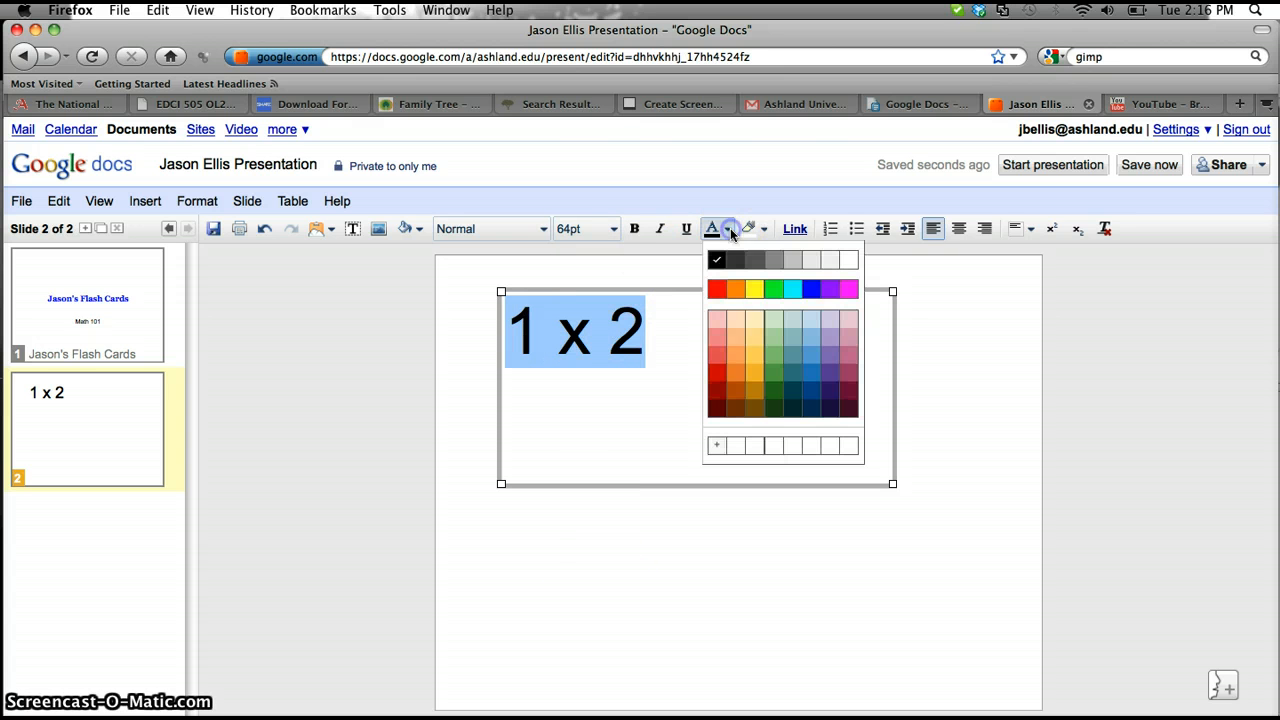
left_click(717, 371)
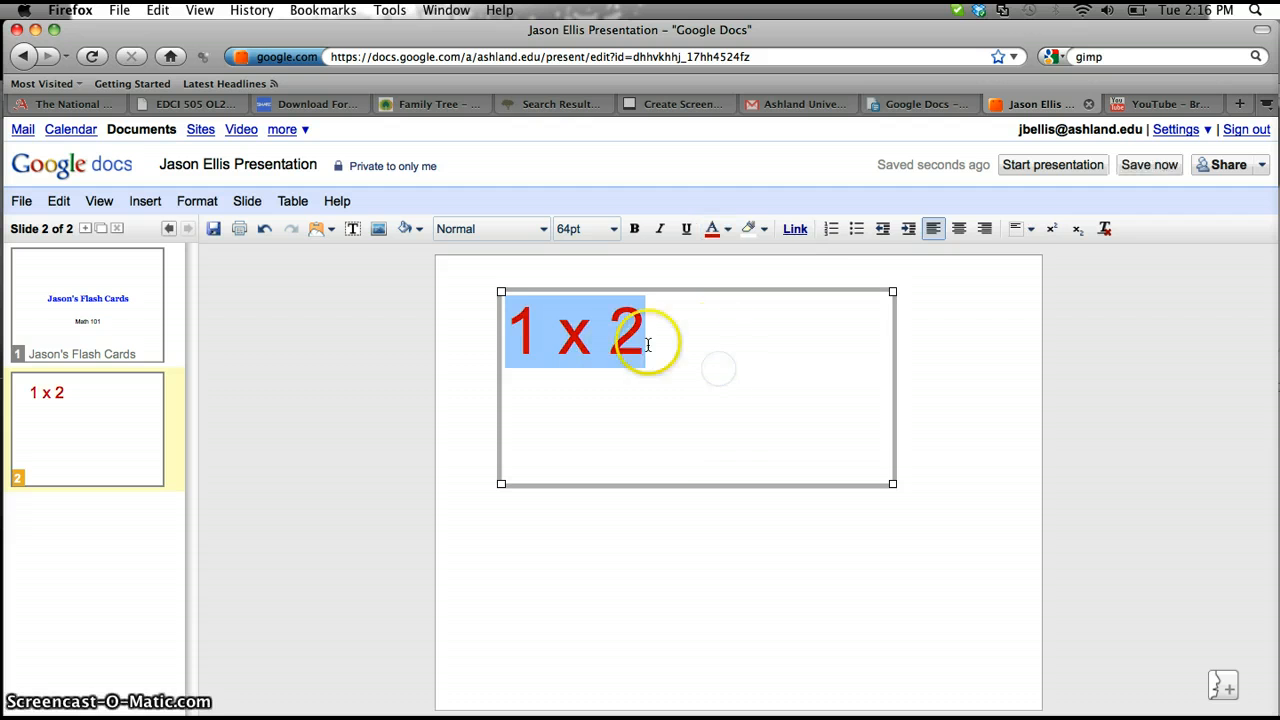
Step: Move the "1 x 2" text box slightly down the slide and deselect it
left_click(501, 297)
left_click_drag(501, 297, 509, 331)
left_click(580, 584)
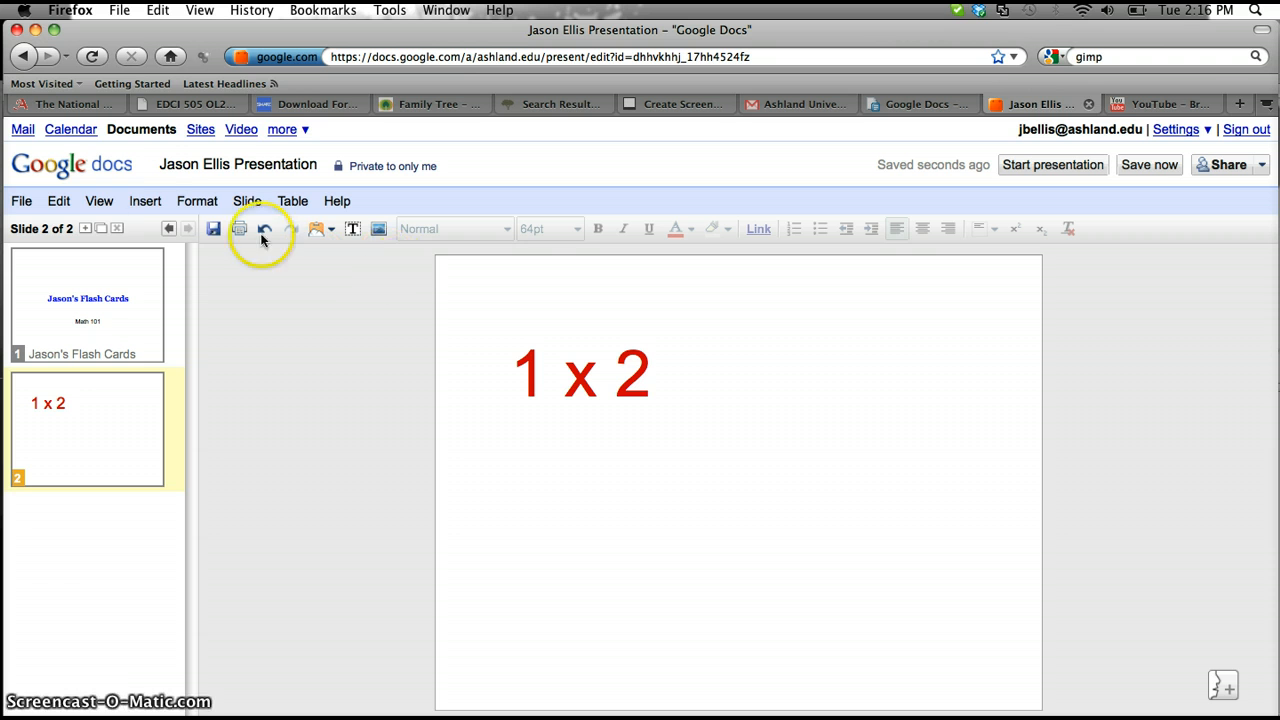
Step: Insert a second text box, place it below the "1 x 2" problem, and enter the answer "2" in it
left_click(148, 204)
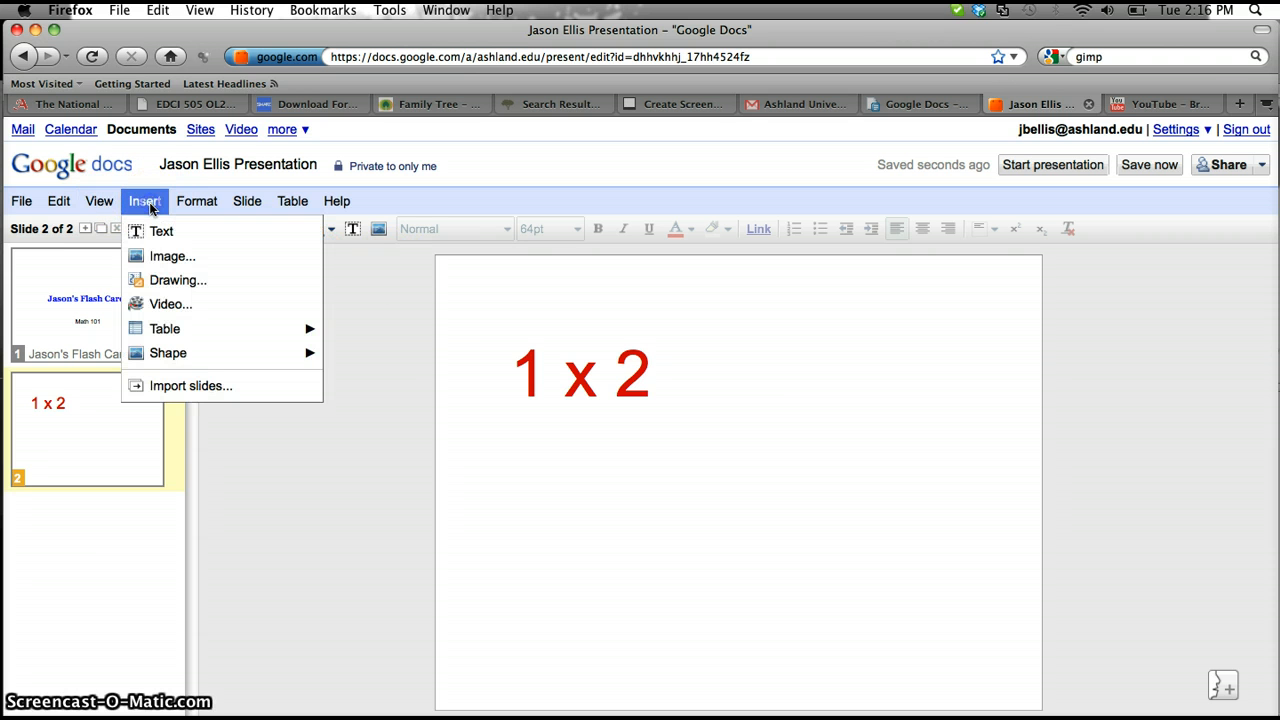
left_click(161, 231)
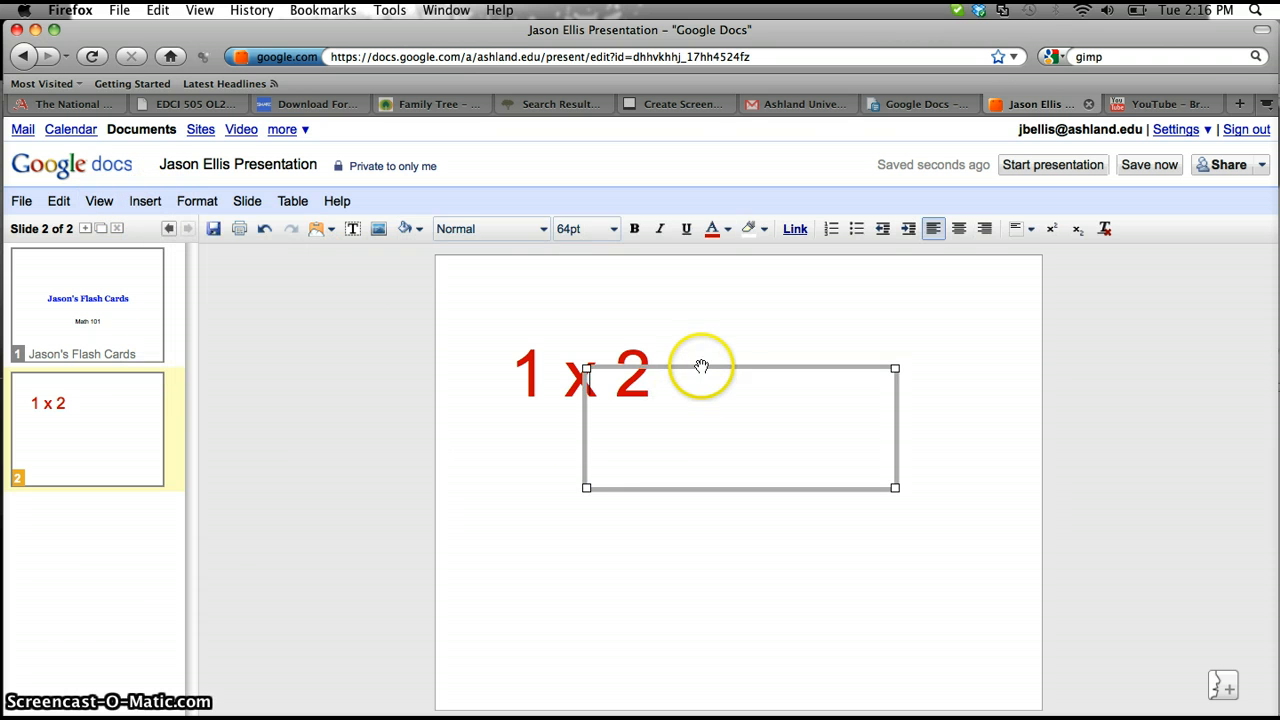
left_click_drag(702, 369, 597, 548)
left_click(597, 548)
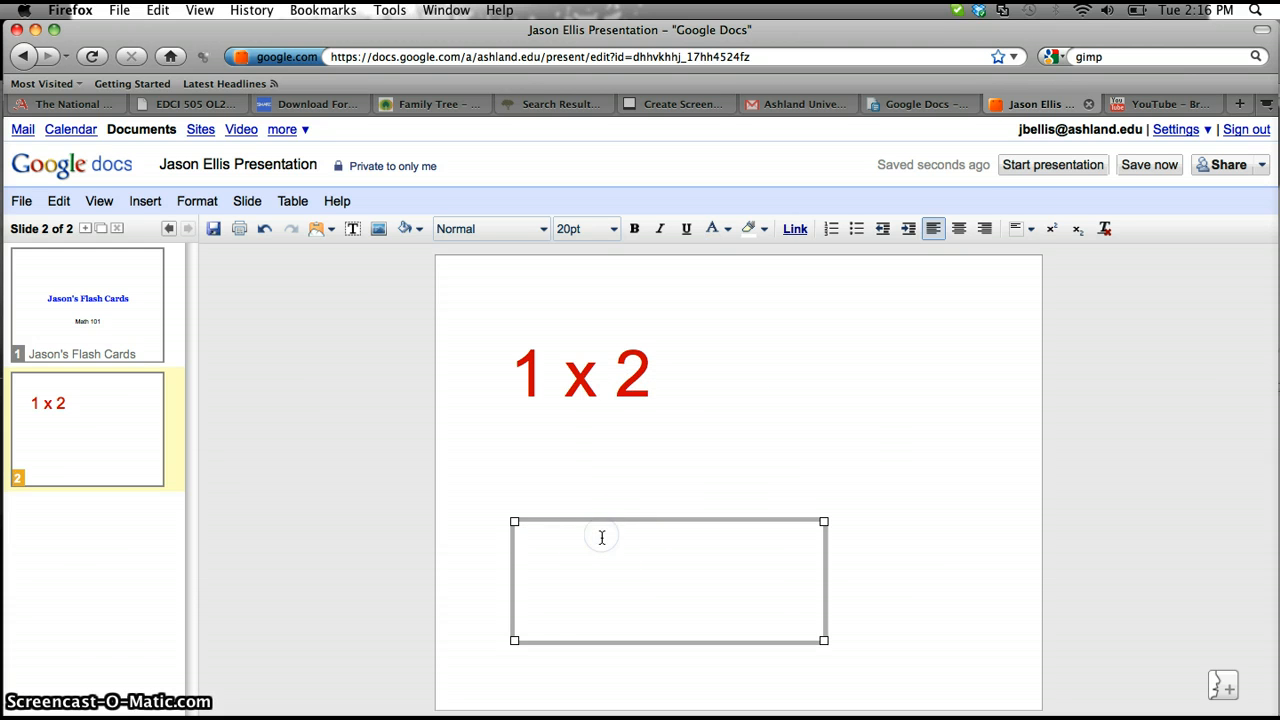
Step: Set the font size of the answer "2" to 96 pt
left_click_drag(528, 537, 489, 524)
left_click(612, 229)
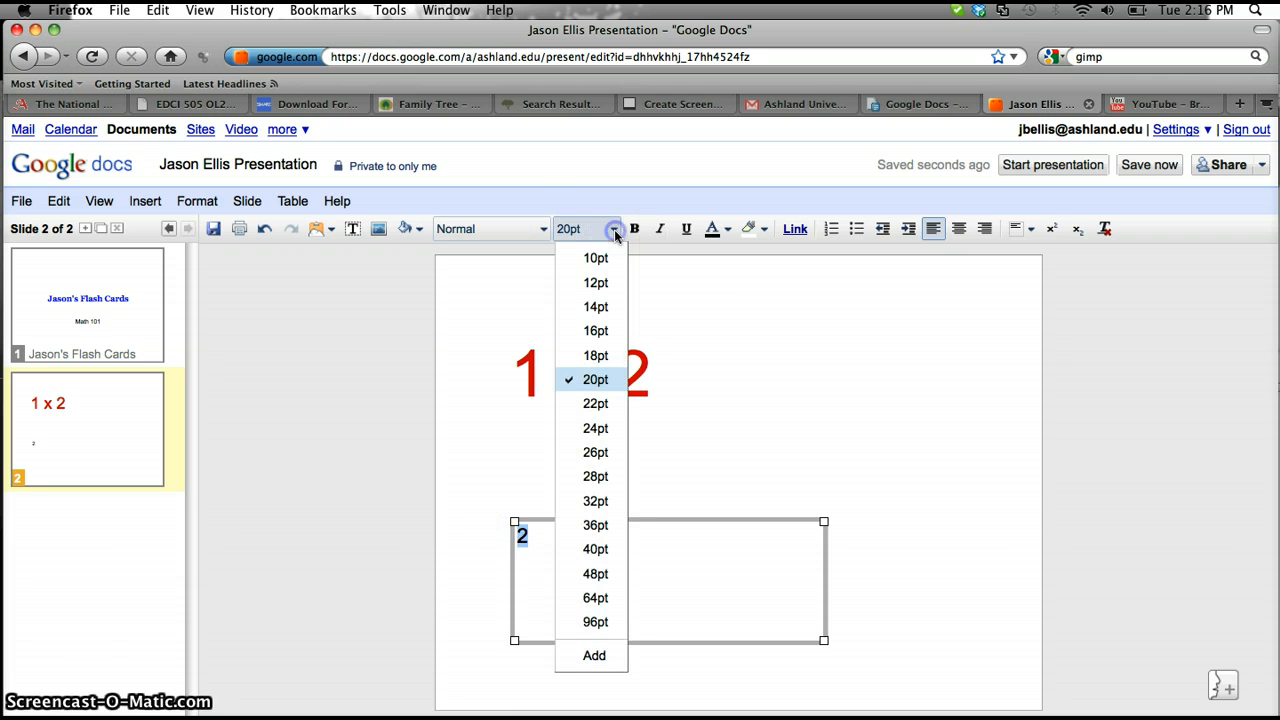
left_click(596, 623)
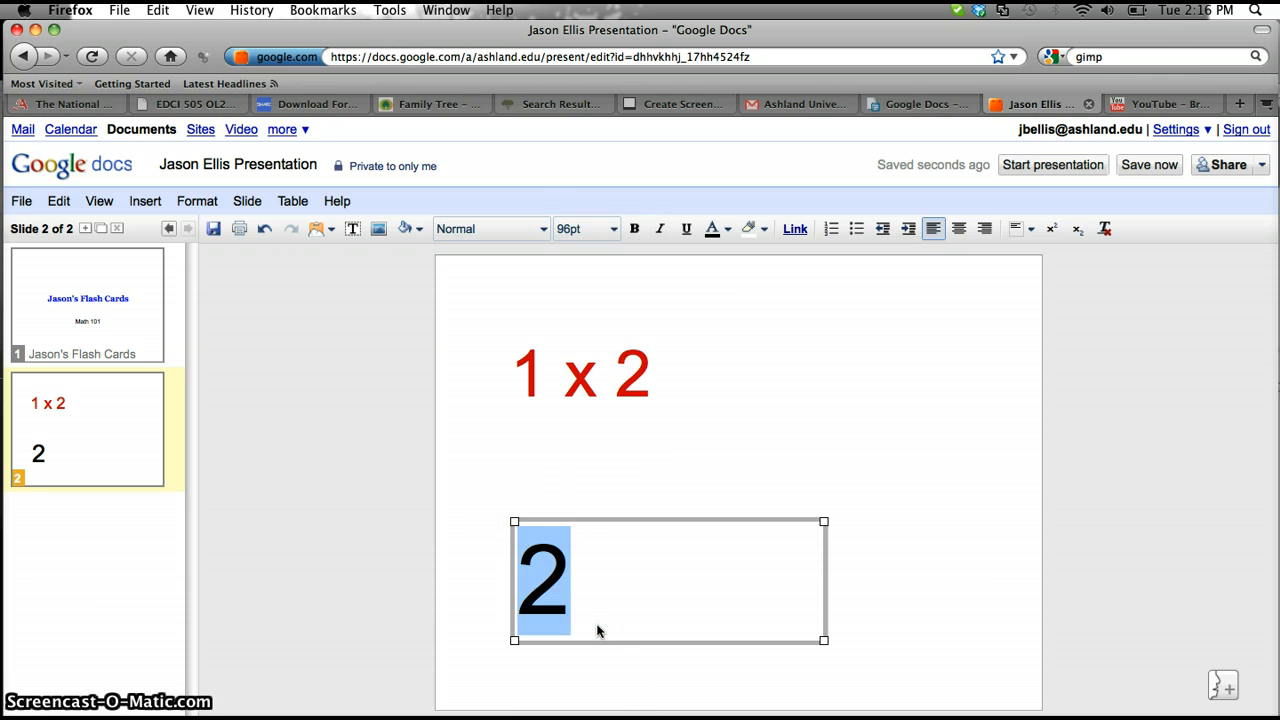
Step: Color the answer "2" blue and deselect its text box
left_click(733, 229)
left_click(808, 286)
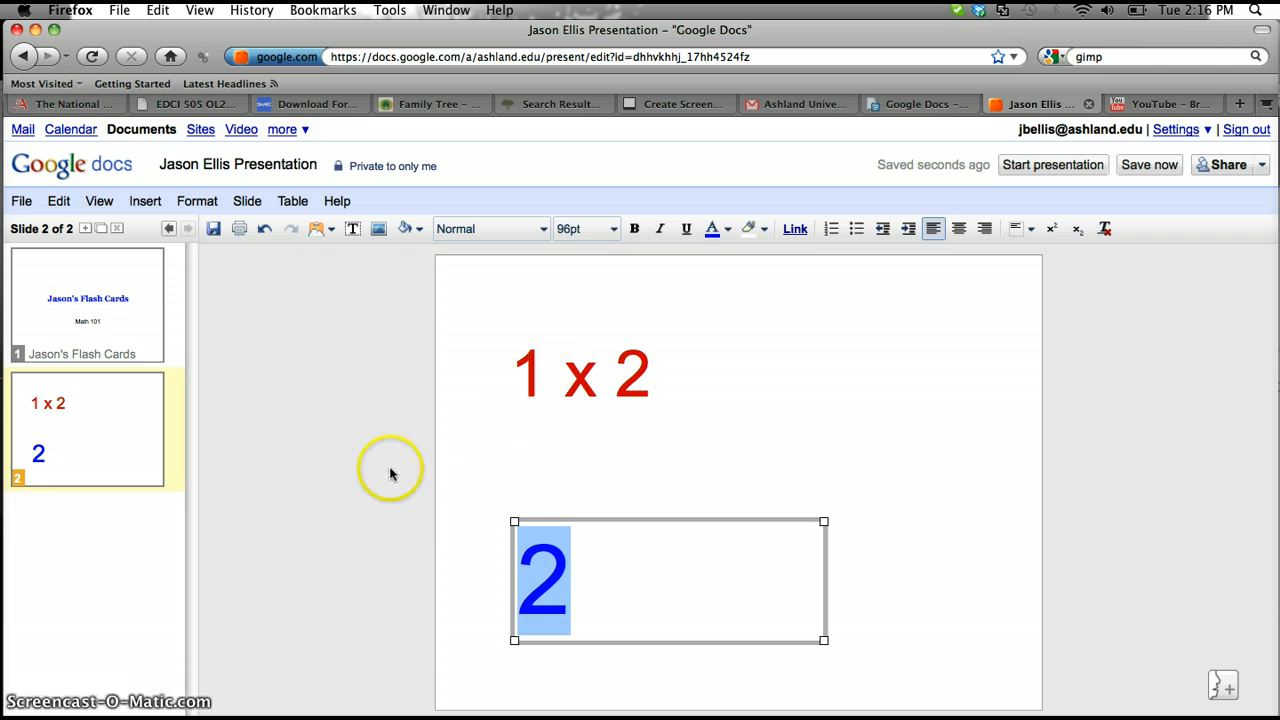
left_click(486, 471)
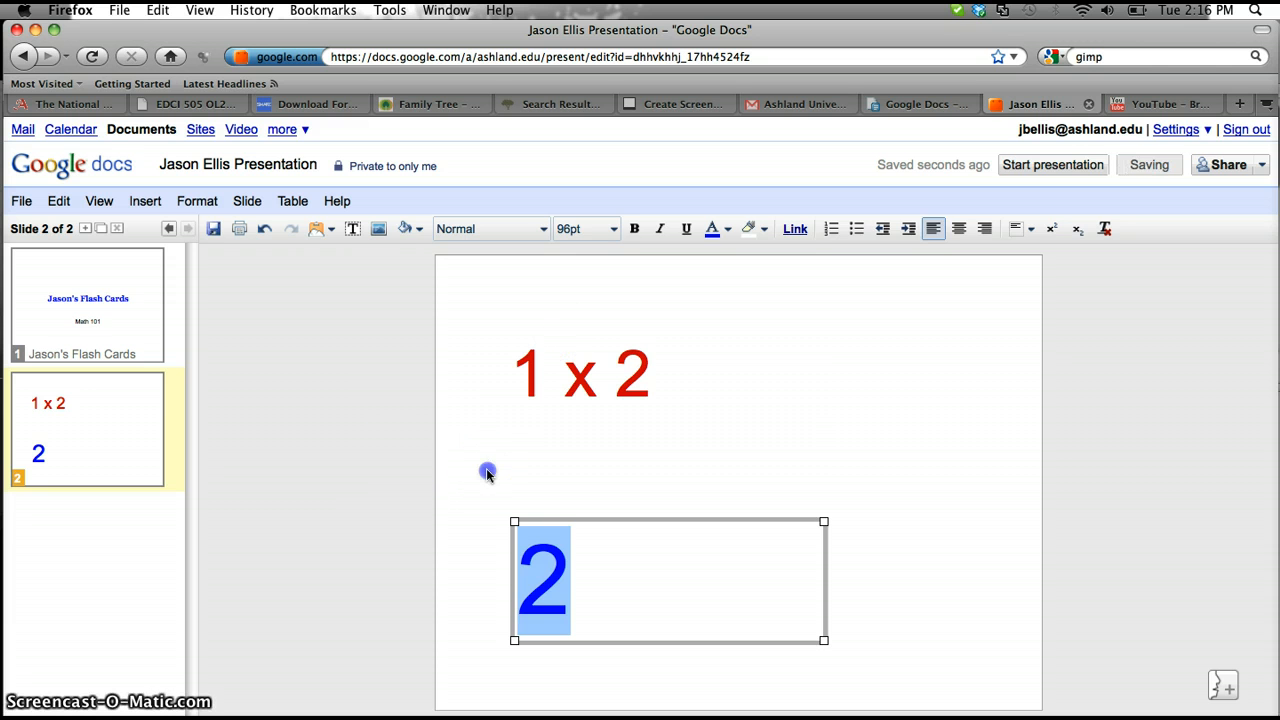
Step: Insert a drawing on the slide and draw a long horizontal straight line across the middle of its canvas
left_click(145, 201)
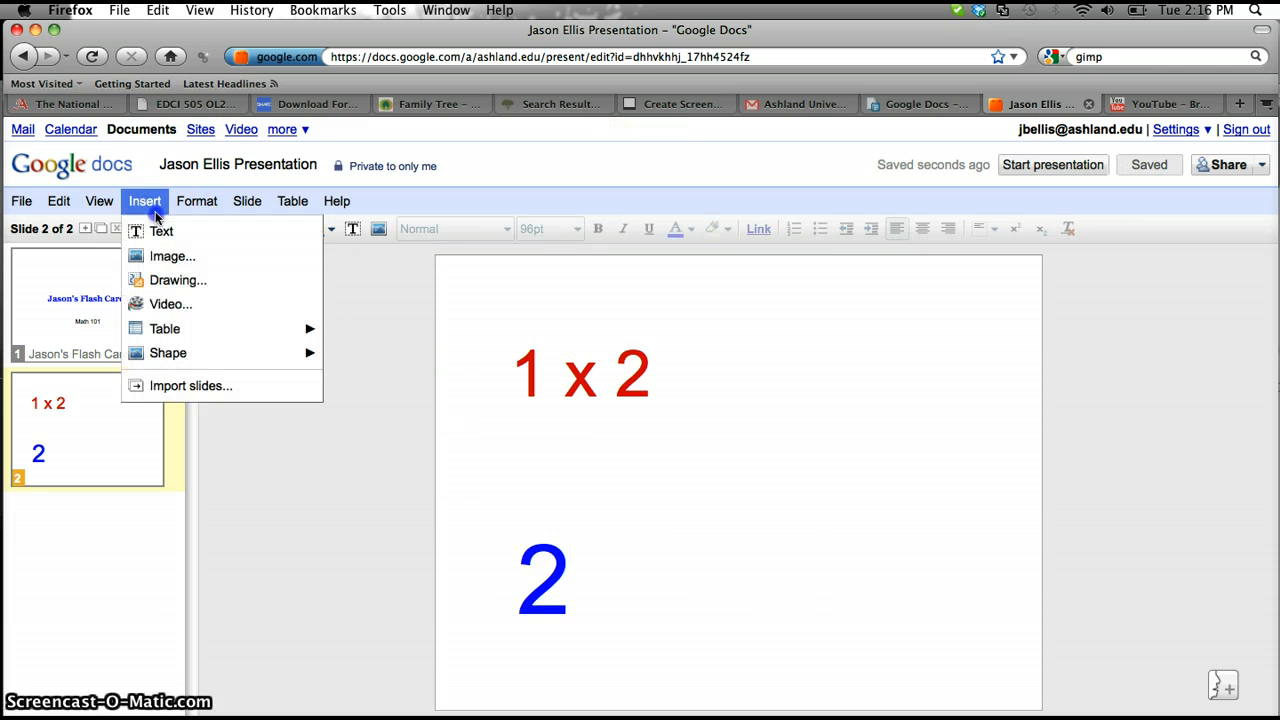
left_click(179, 284)
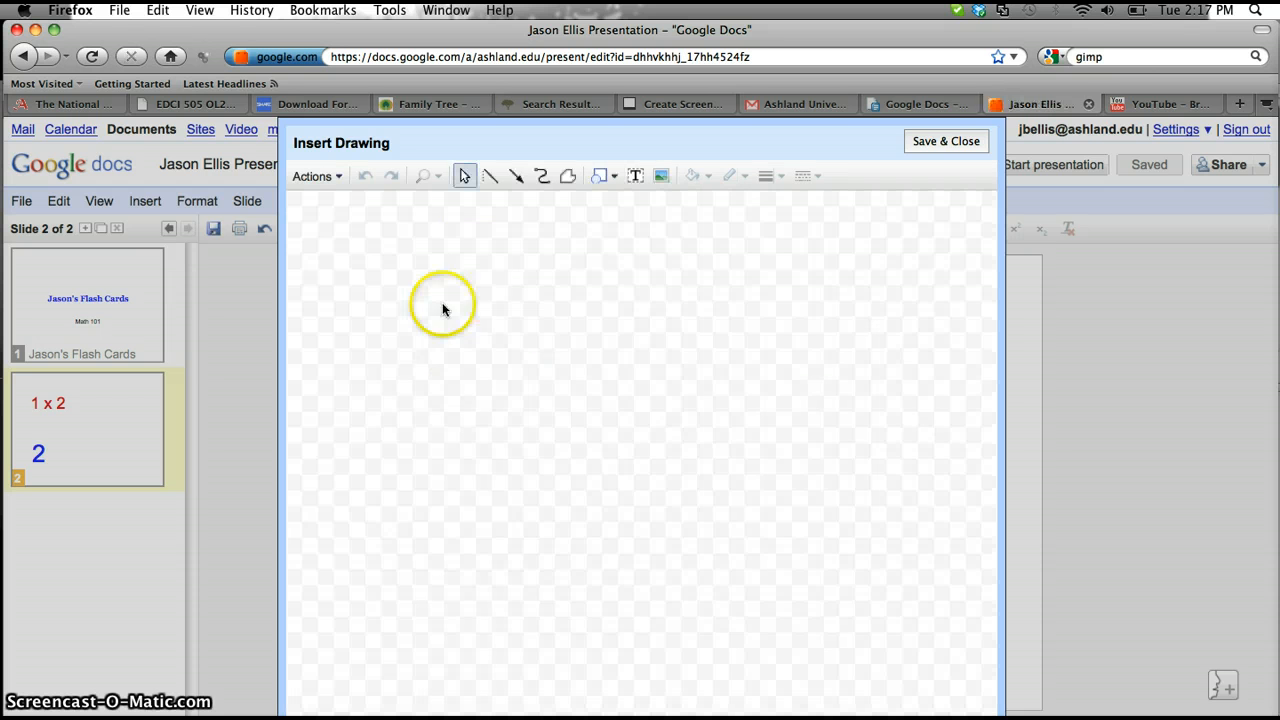
left_click(490, 180)
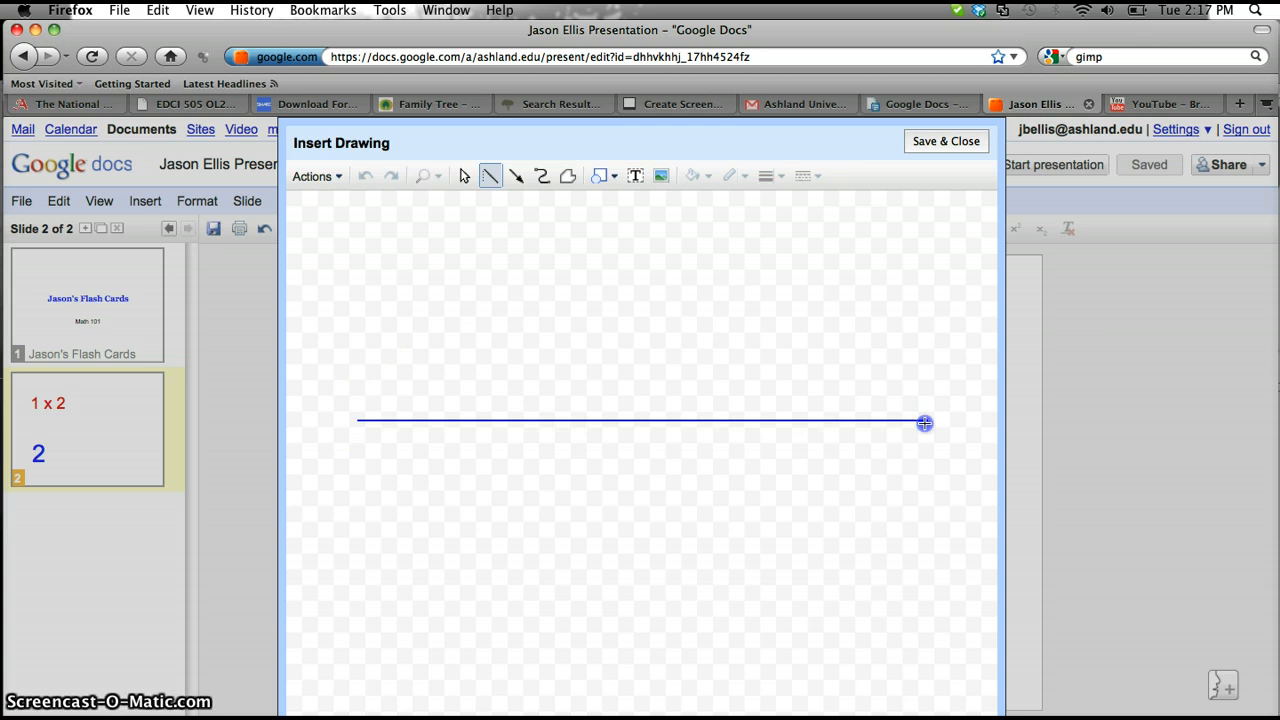
left_click_drag(924, 422, 926, 421)
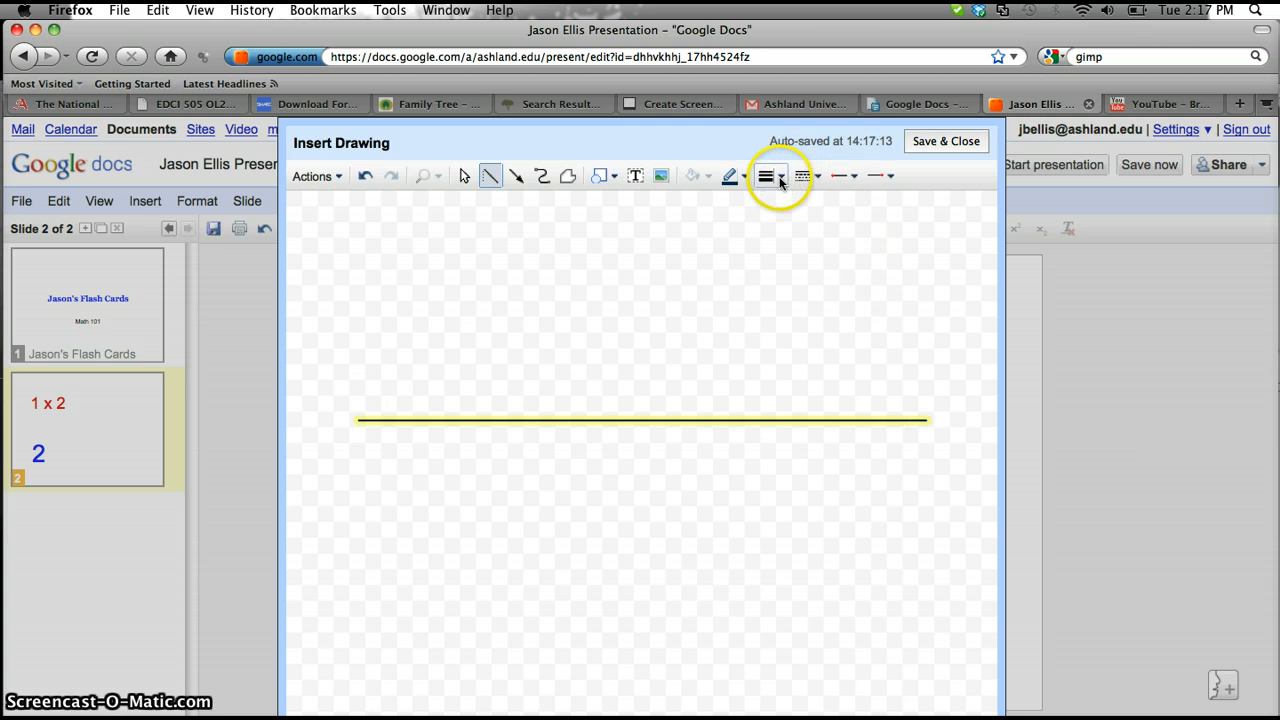
Step: Color the drawn line red and make it thicker
left_click(745, 177)
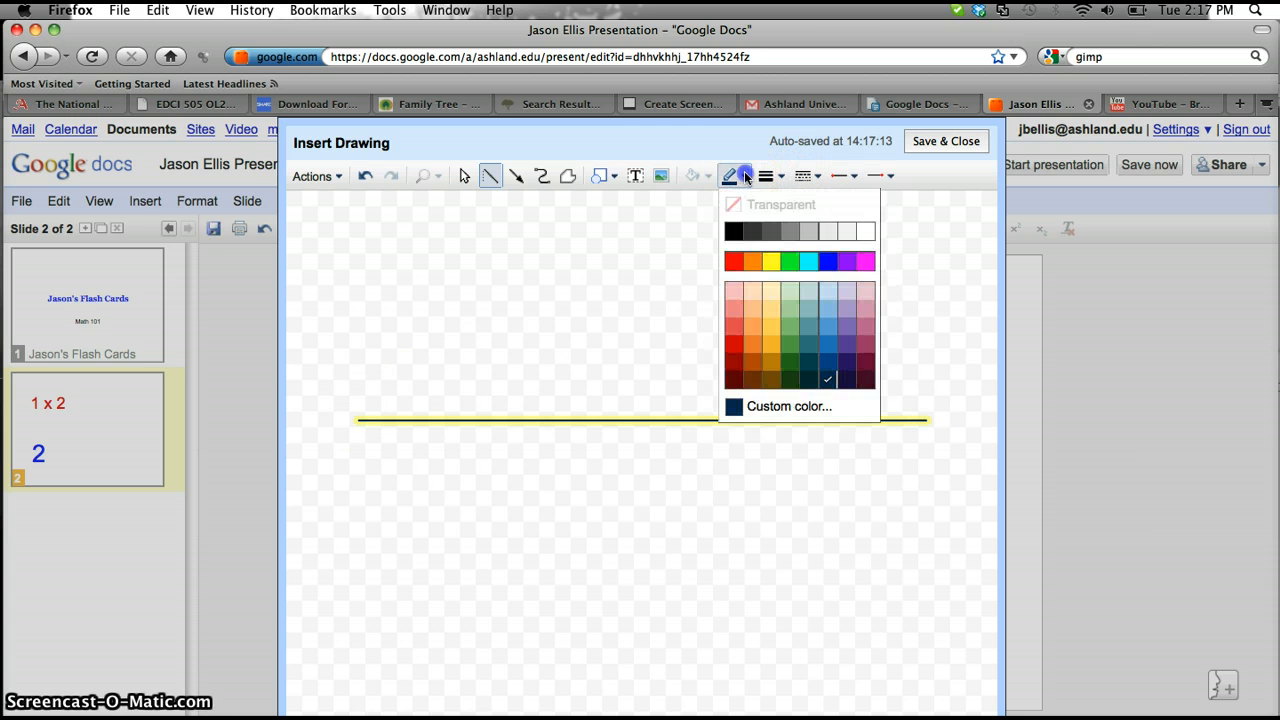
left_click(738, 262)
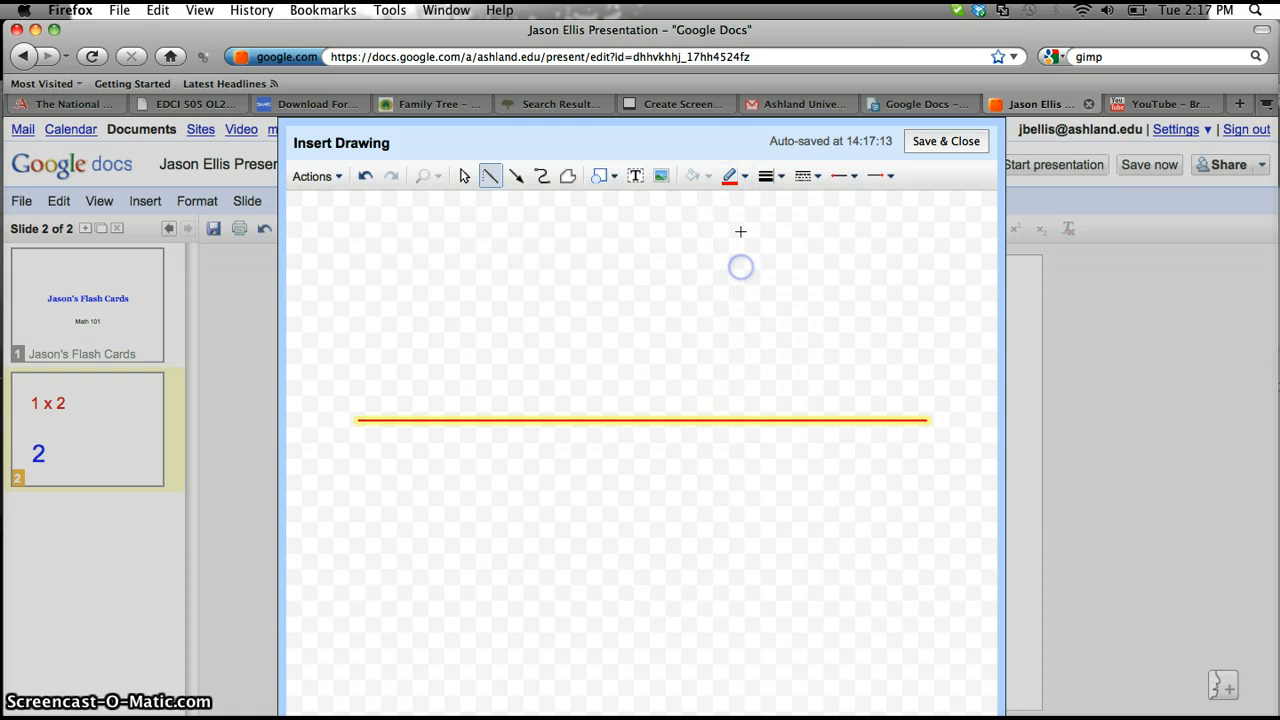
left_click(783, 179)
left_click(790, 257)
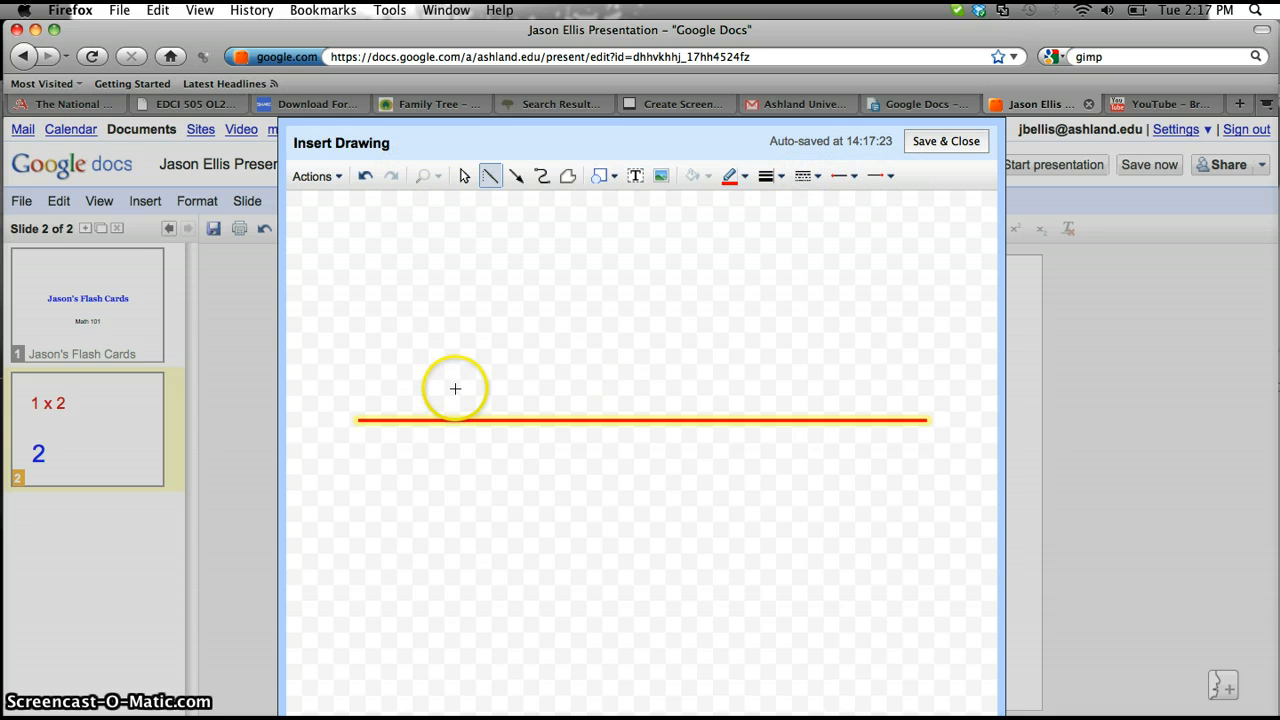
Step: Save the line drawing to the slide and move it slightly down between the "1 x 2" problem and the answer
left_click(935, 141)
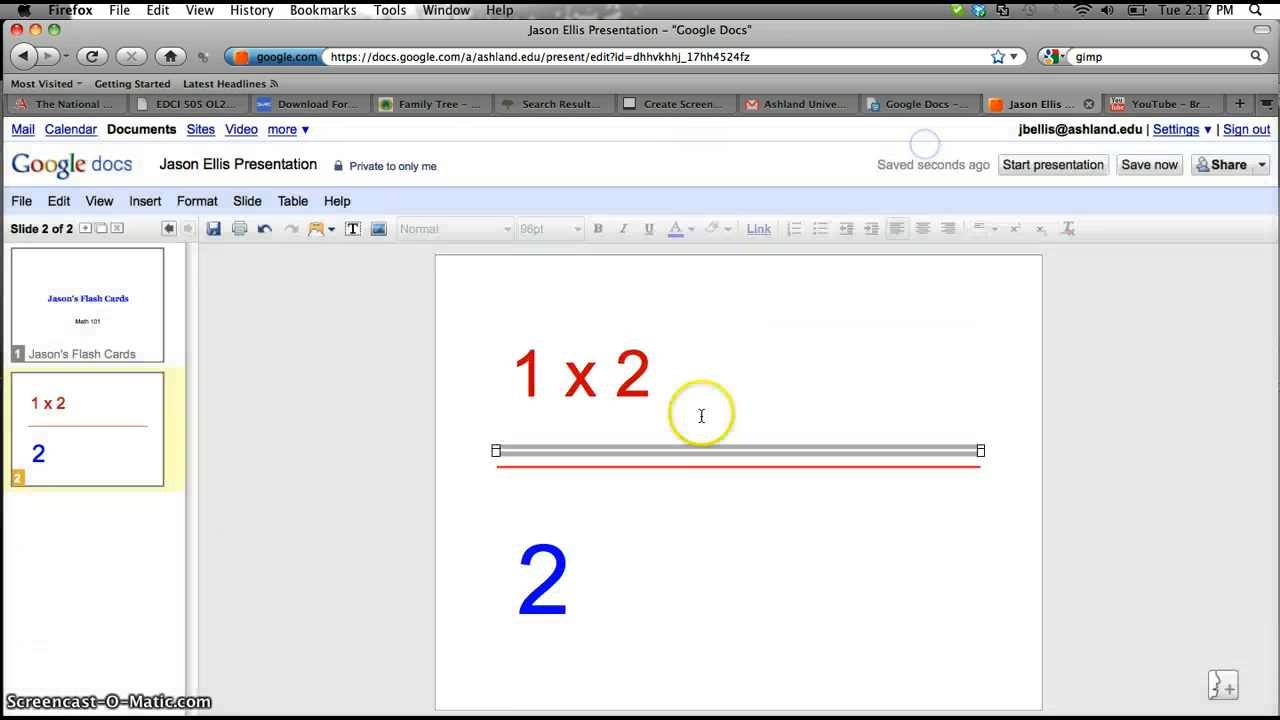
mouse_move(676, 456)
left_mouse_down()
mouse_move(677, 491)
mouse_move(677, 471)
left_mouse_up()
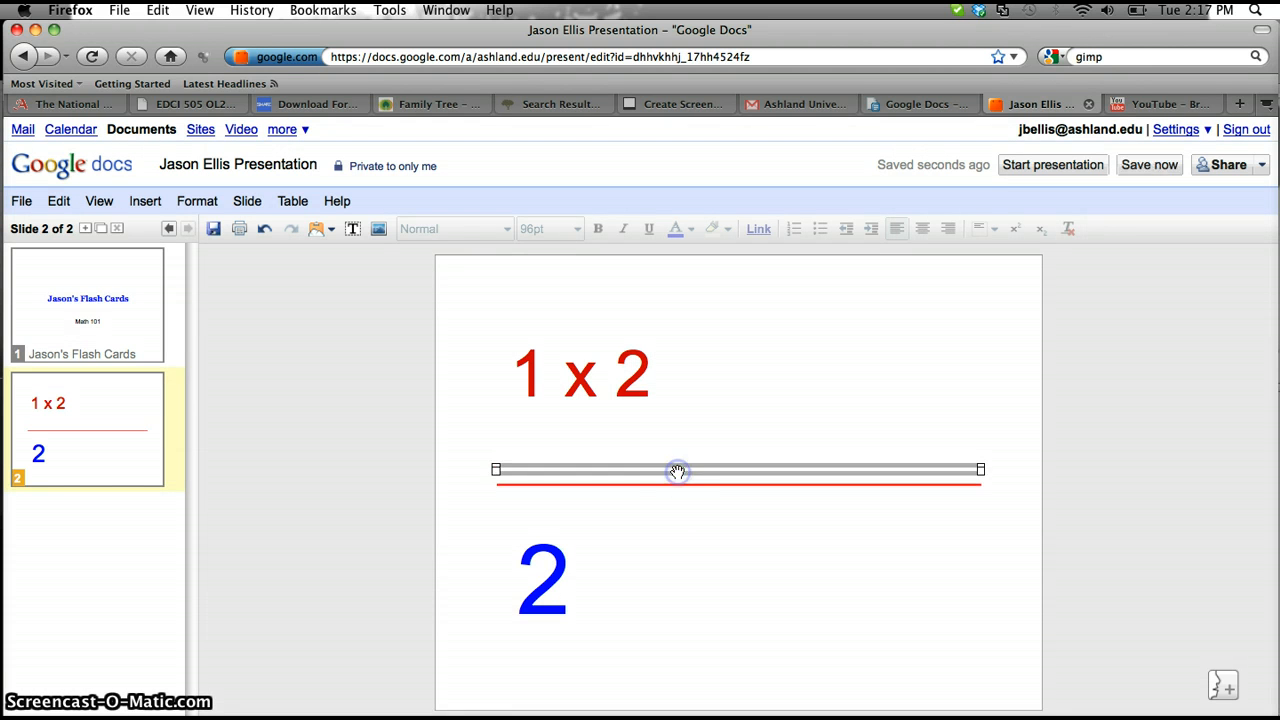
left_click(723, 551)
left_click(946, 541)
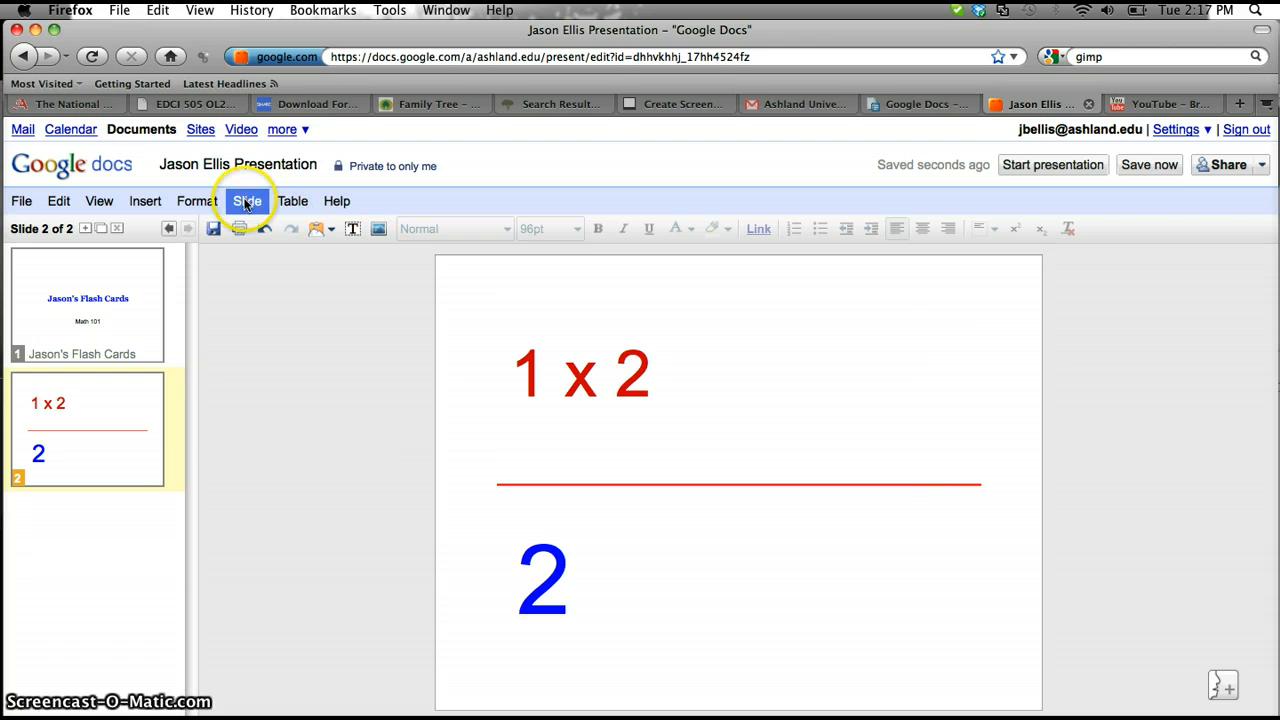
Step: Change the presentation theme to Liquid
left_click(197, 203)
mouse_move(241, 233)
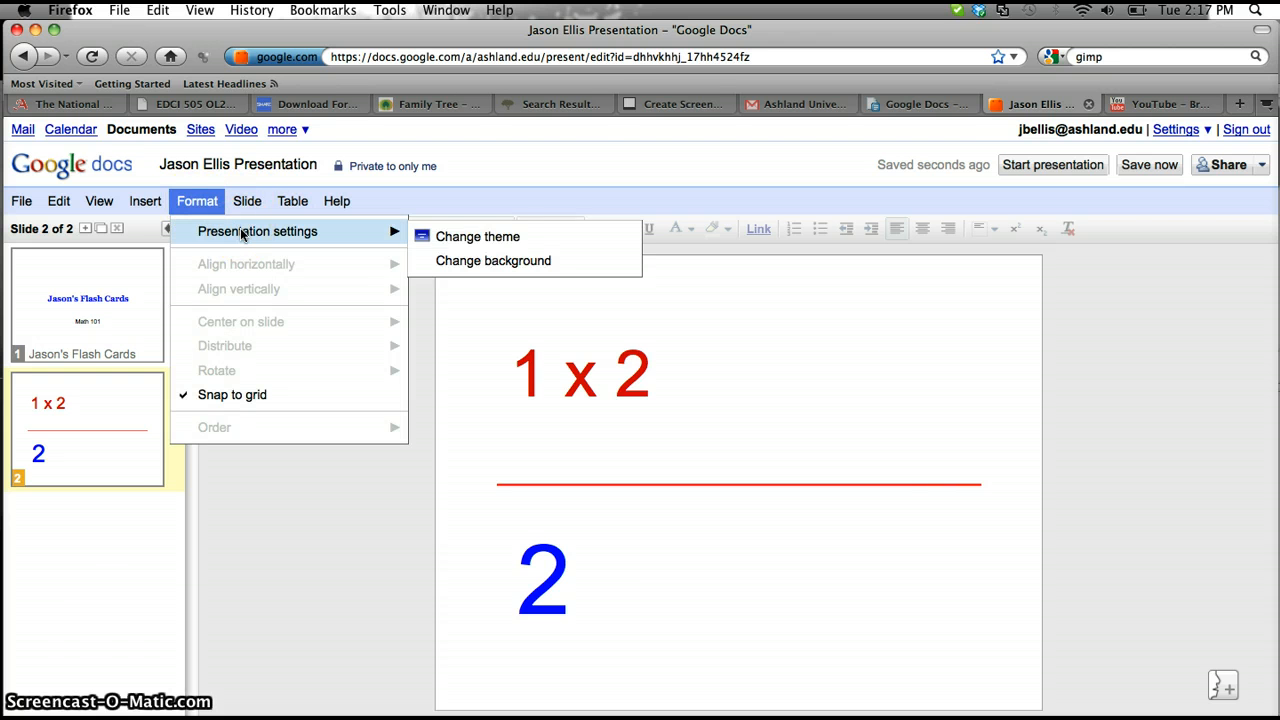
left_click(466, 246)
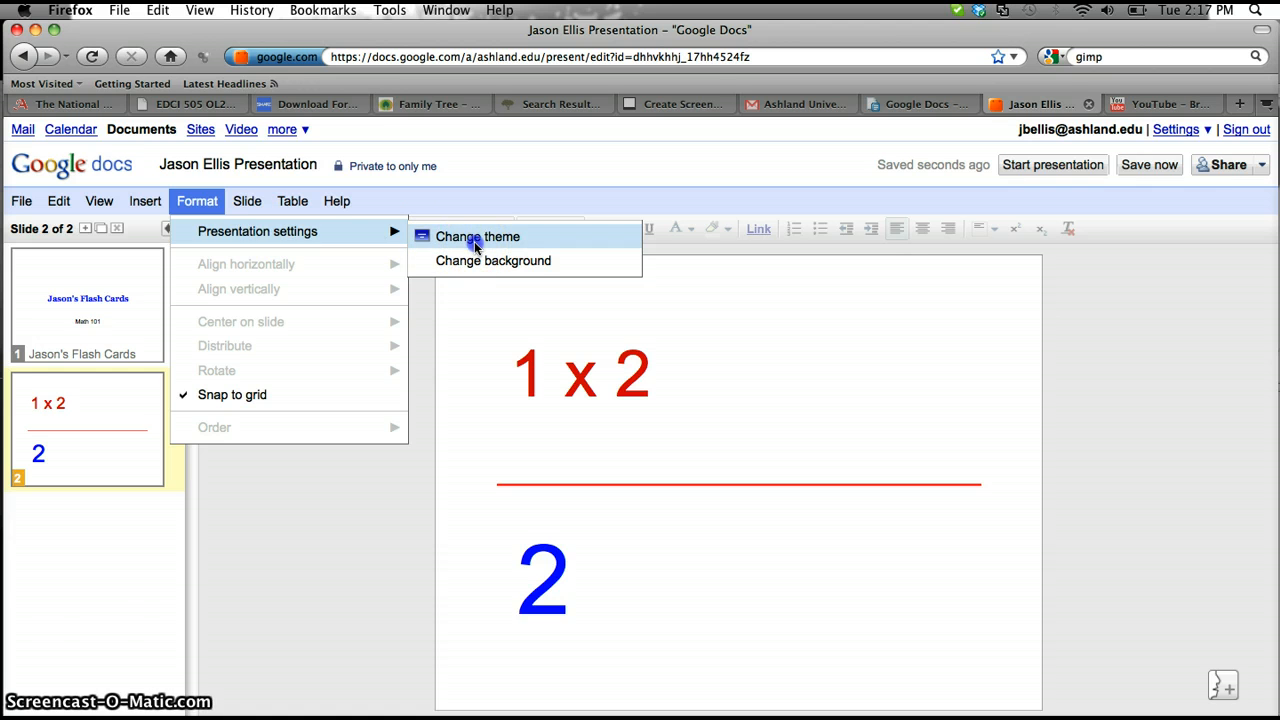
left_click(476, 247)
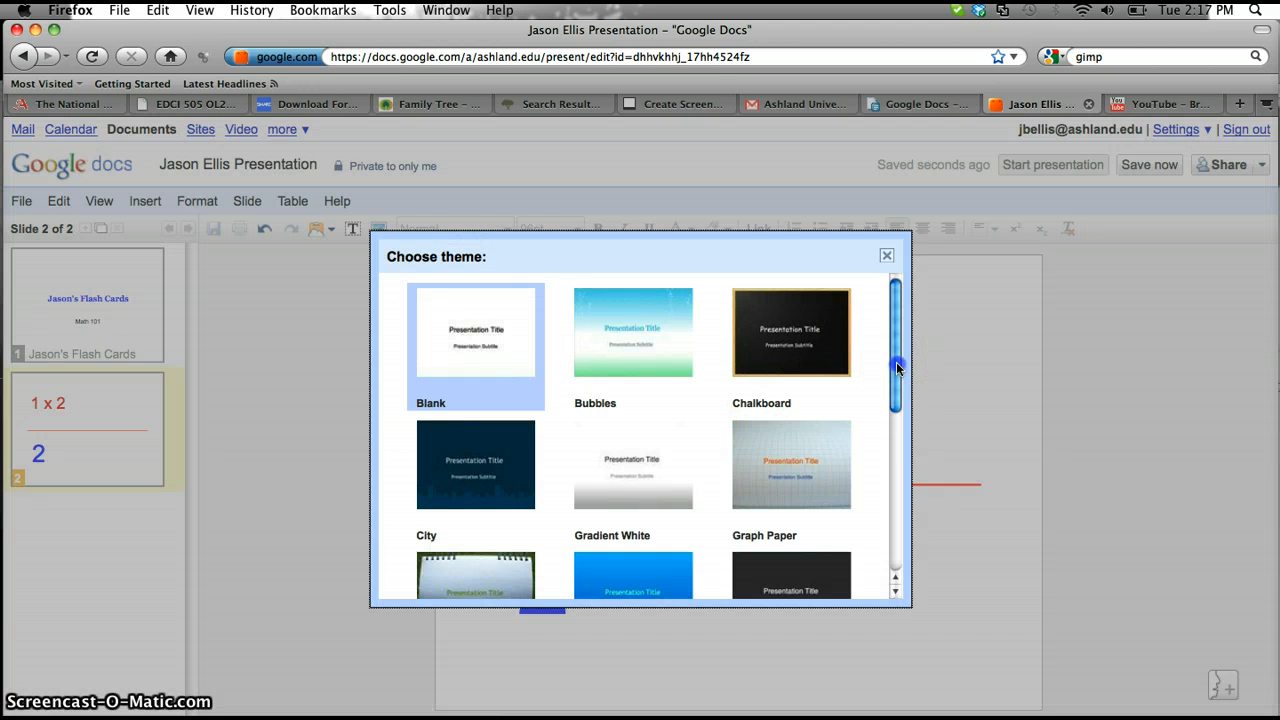
left_click_drag(894, 371, 905, 447)
left_click(586, 356)
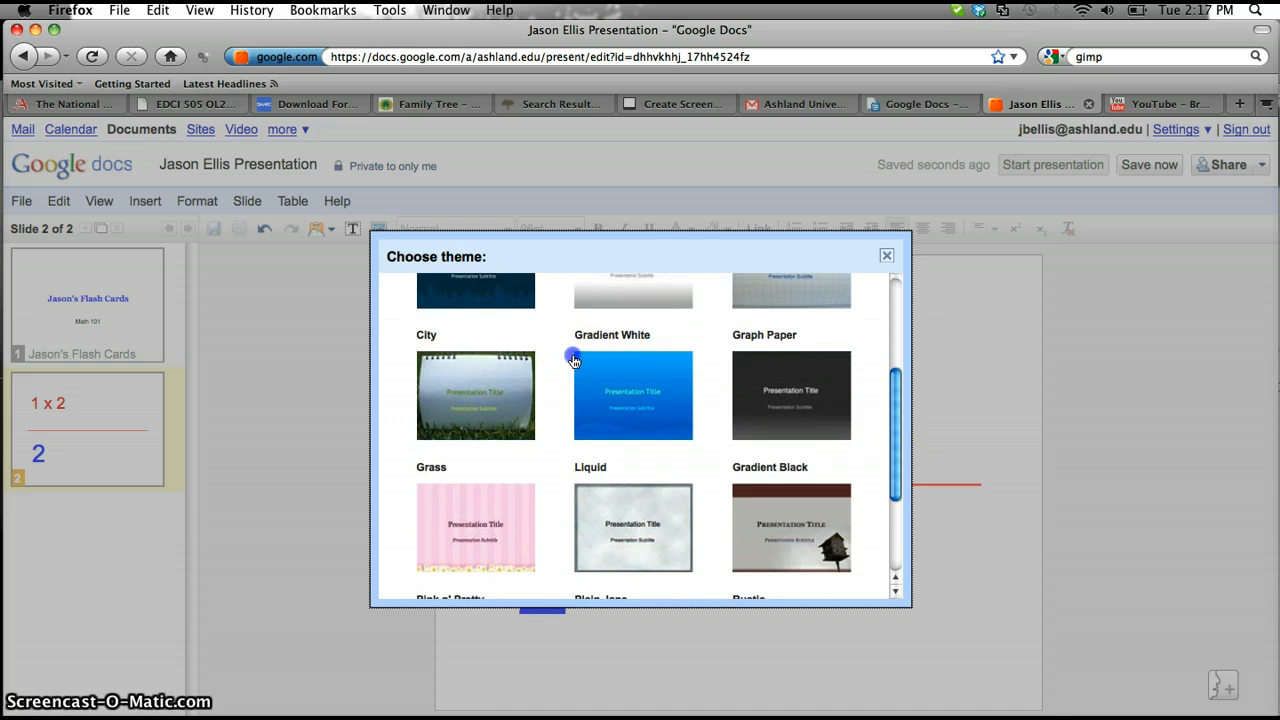